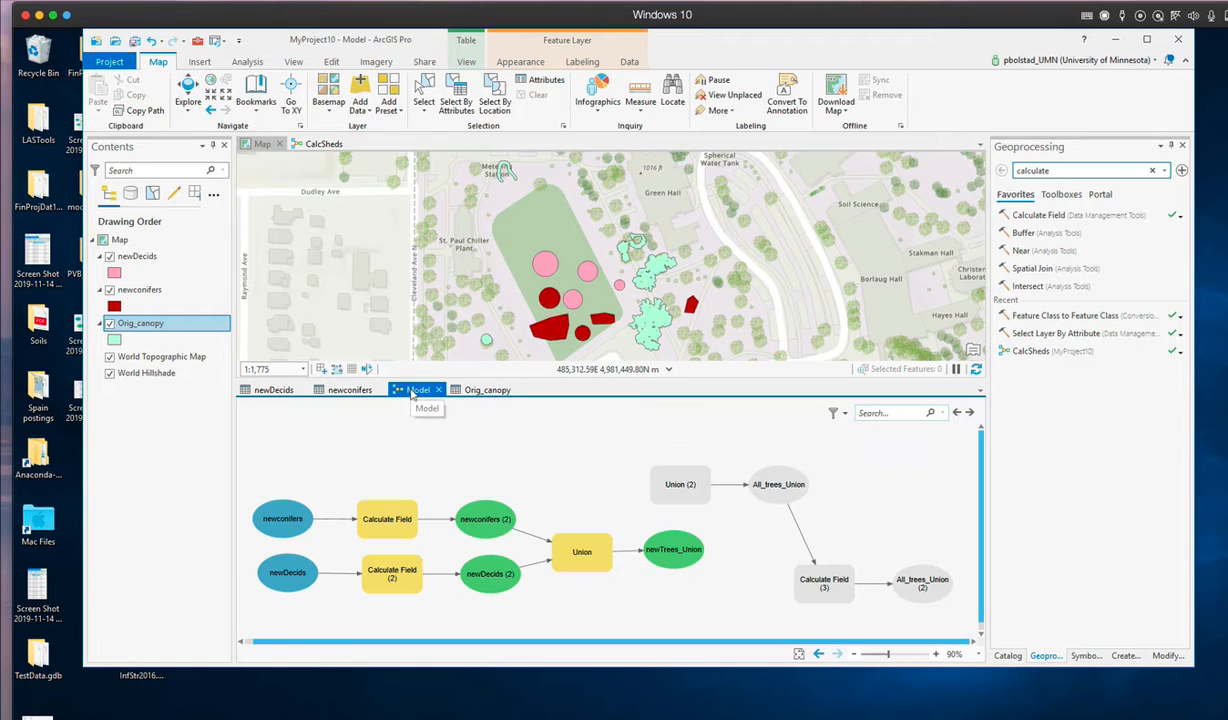
Step: Review the Calculate Field parameters assigning 0.0085 to newcon_int for newconifers, and save the map's pending edits
mouse_move(388, 524)
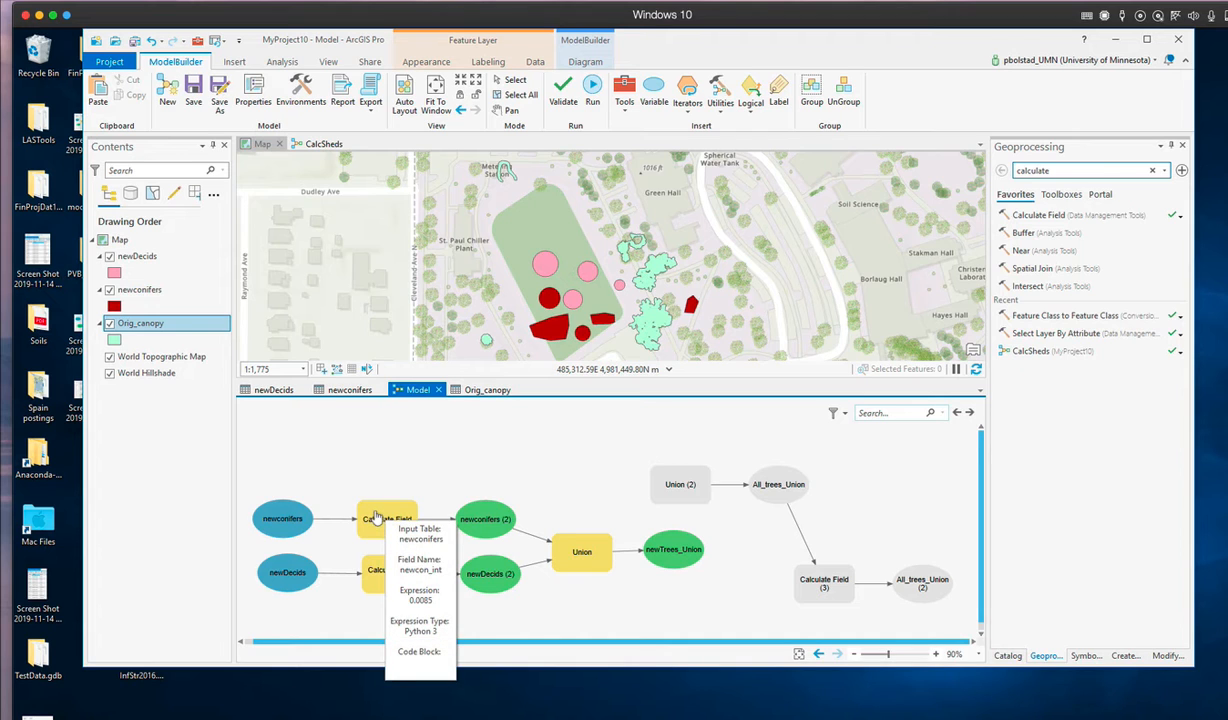
right_click(376, 517)
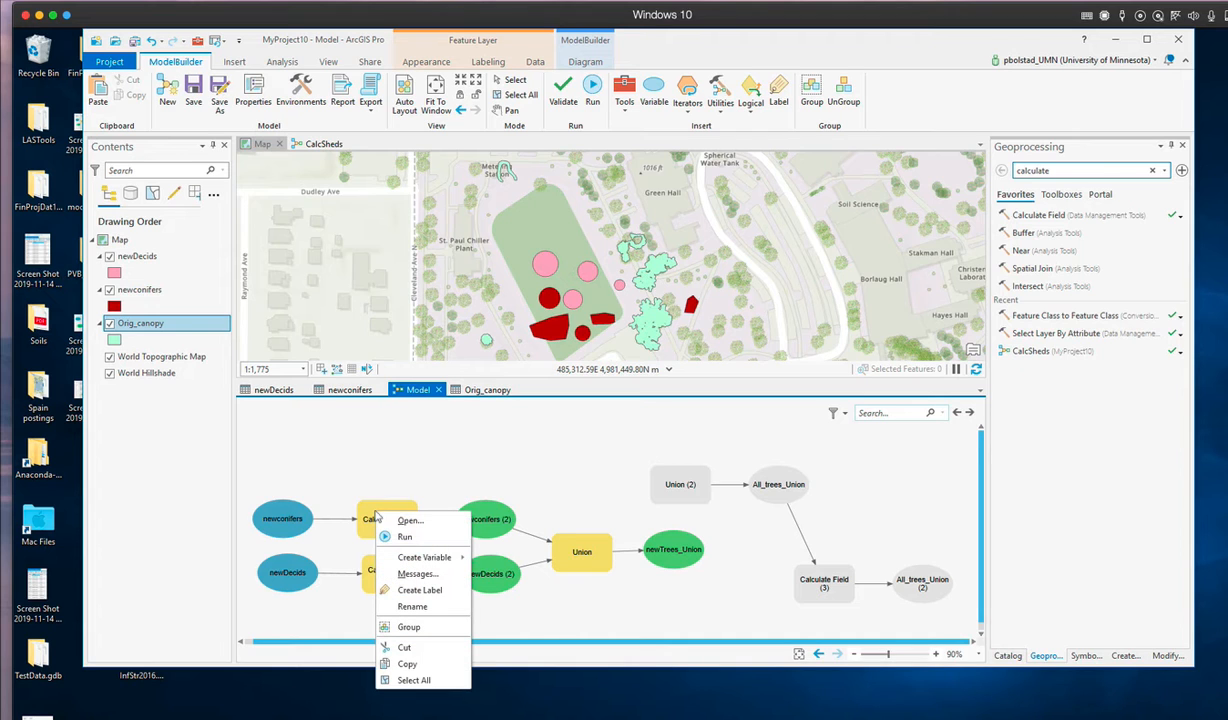
left_click(404, 520)
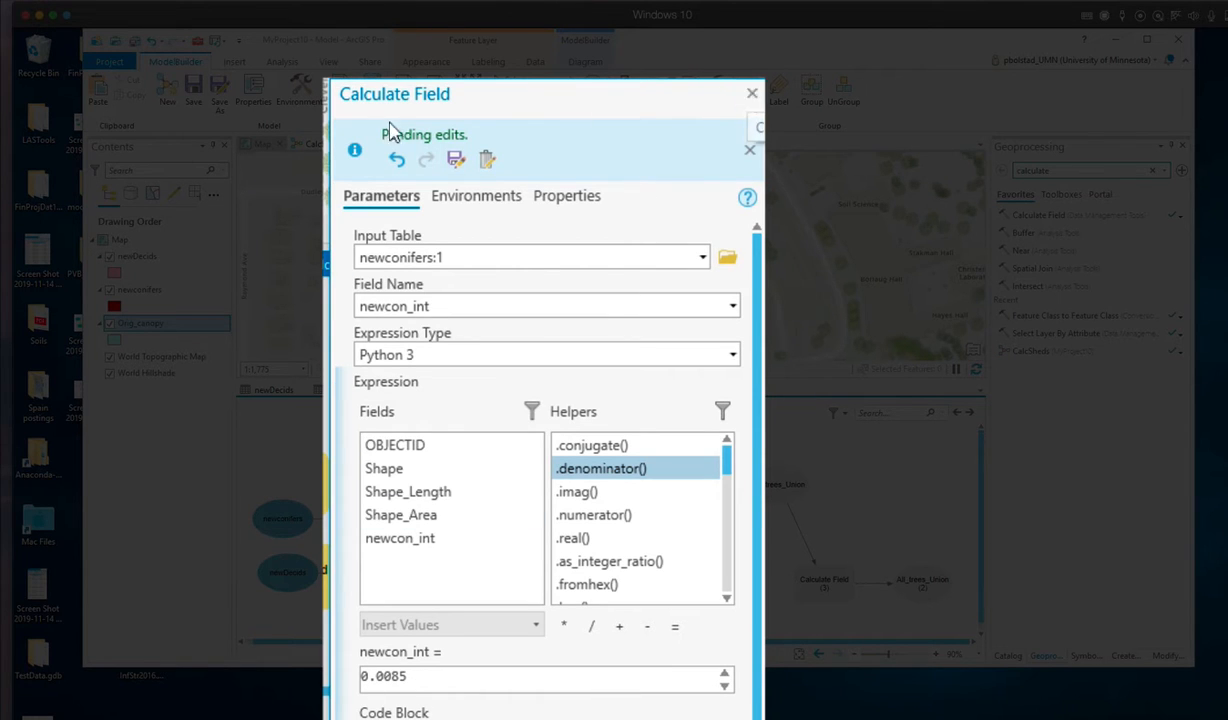
left_click(455, 159)
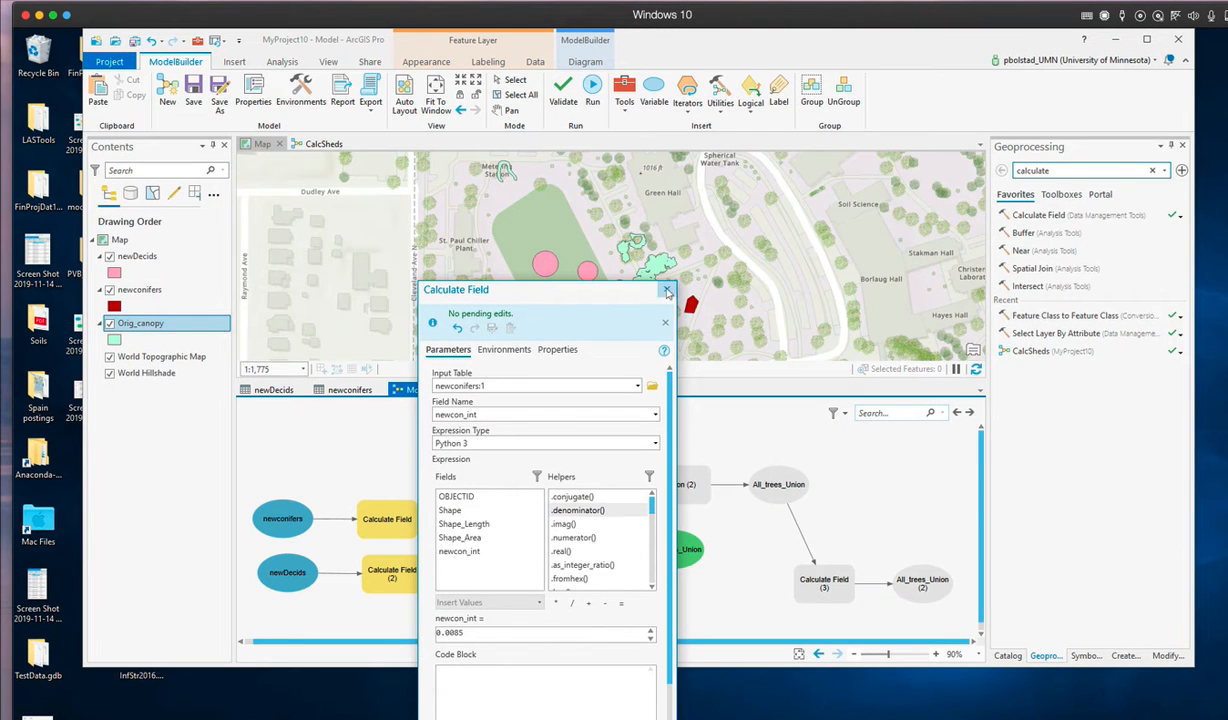
left_click(666, 288)
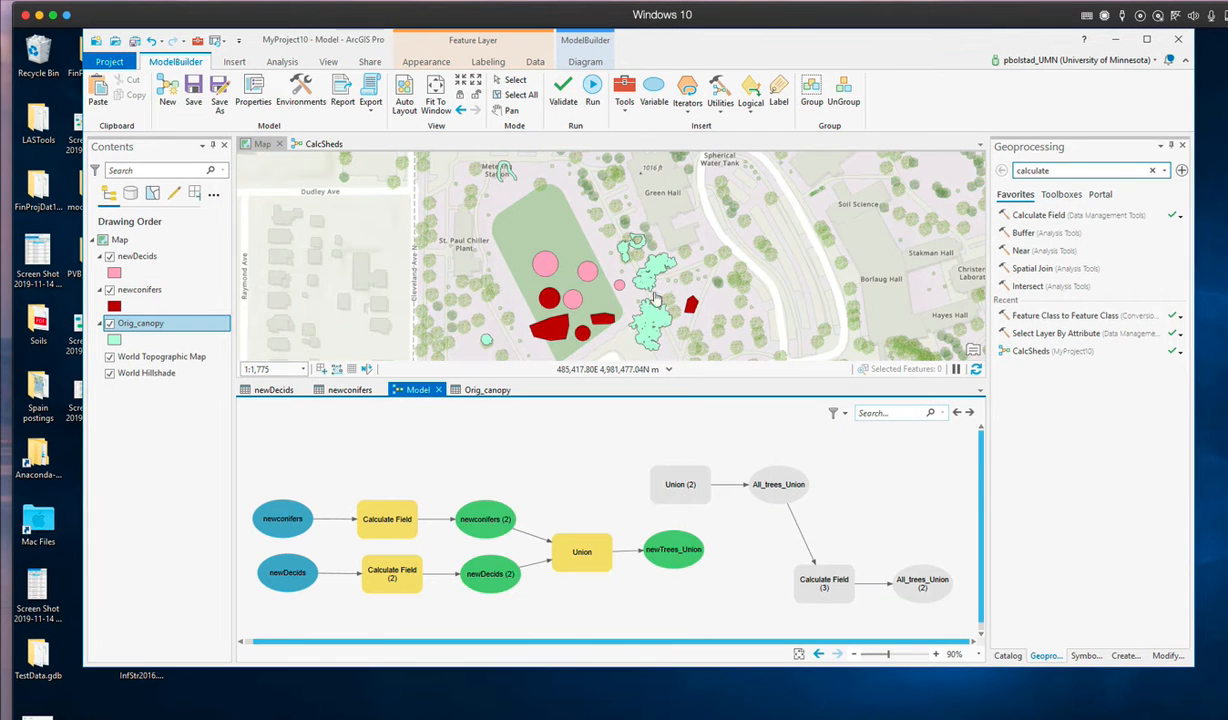
Step: Check the parameters of Calculate Field (2) and the NewDecid_int column in the newDecids attribute table
right_click(387, 560)
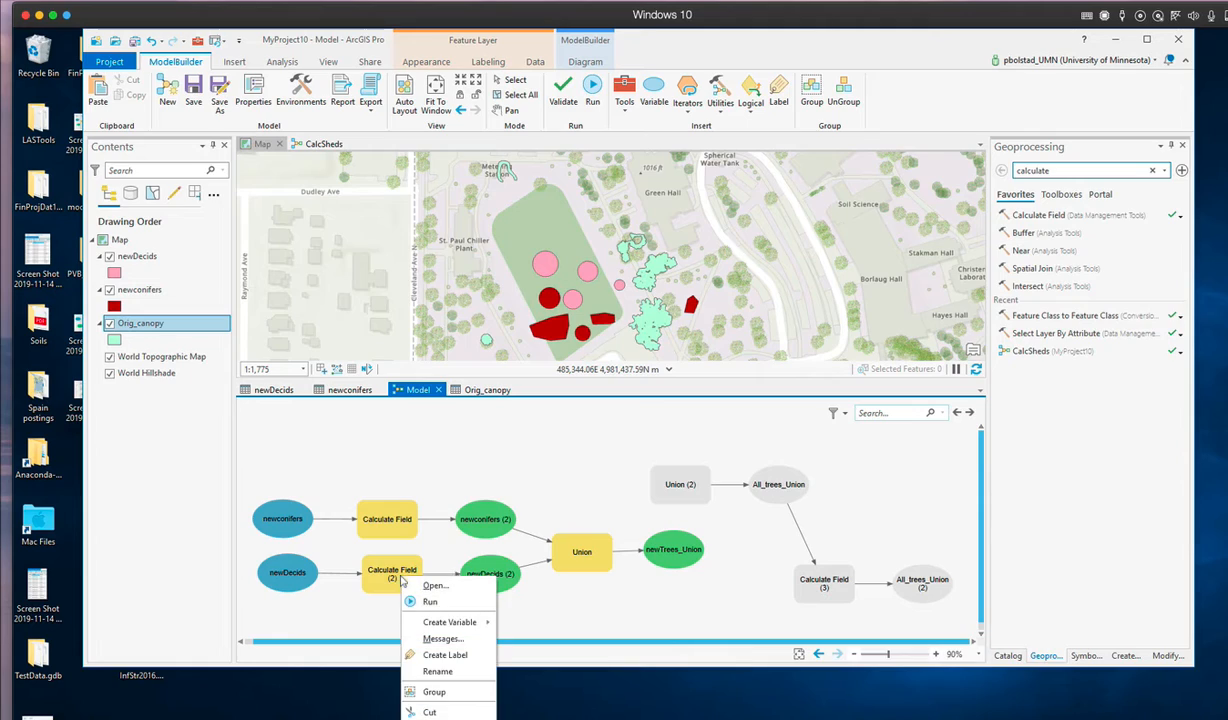
left_click(400, 561)
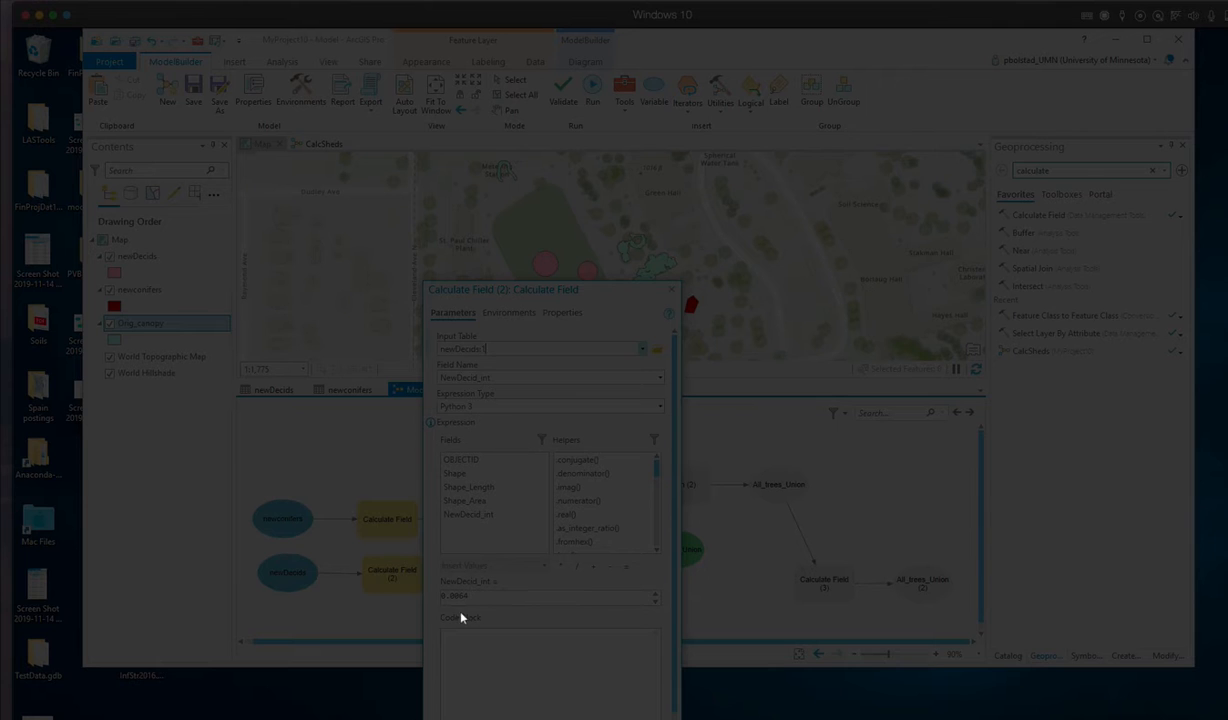
left_click(674, 295)
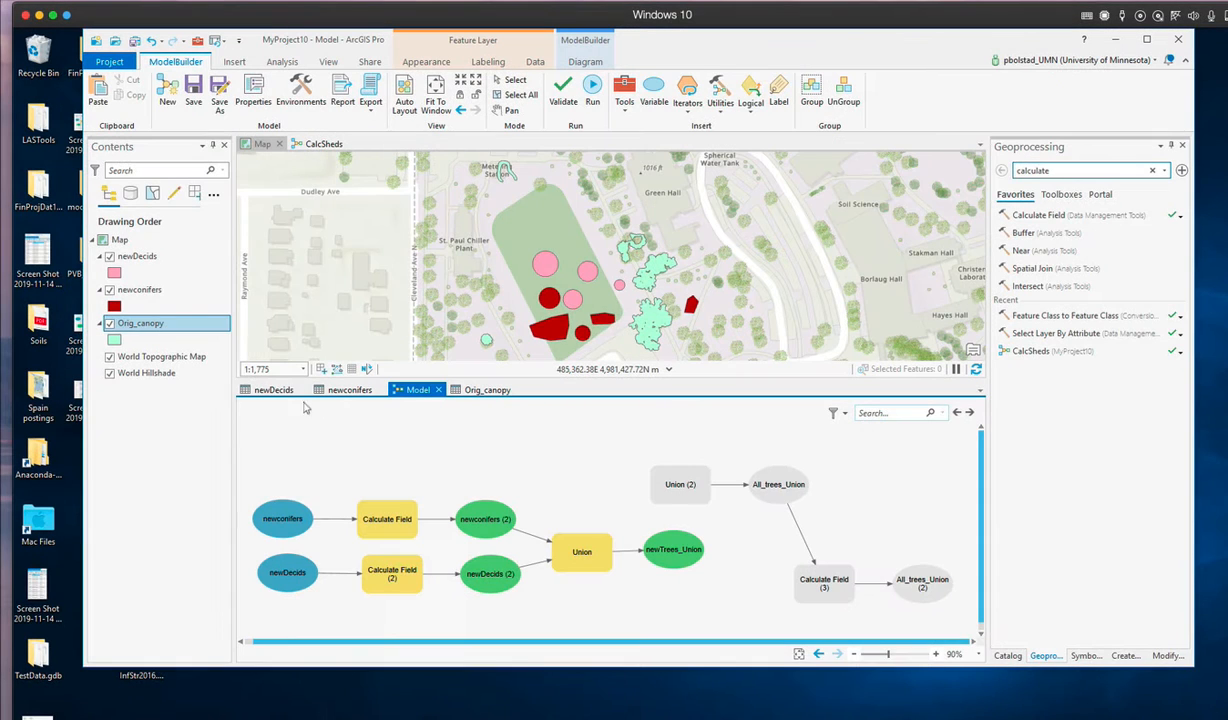
left_click(273, 390)
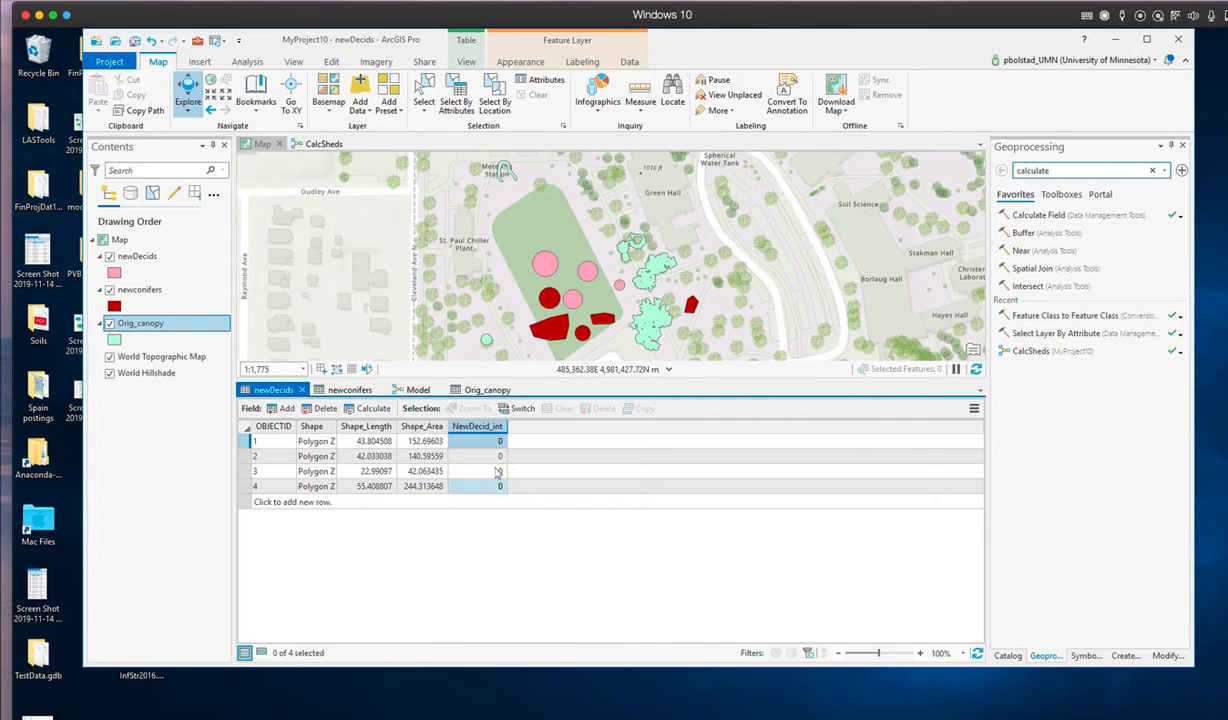
Step: Run the model to calculate both interception fields and union newconifers with newDecids into newTrees_Union
left_click(412, 391)
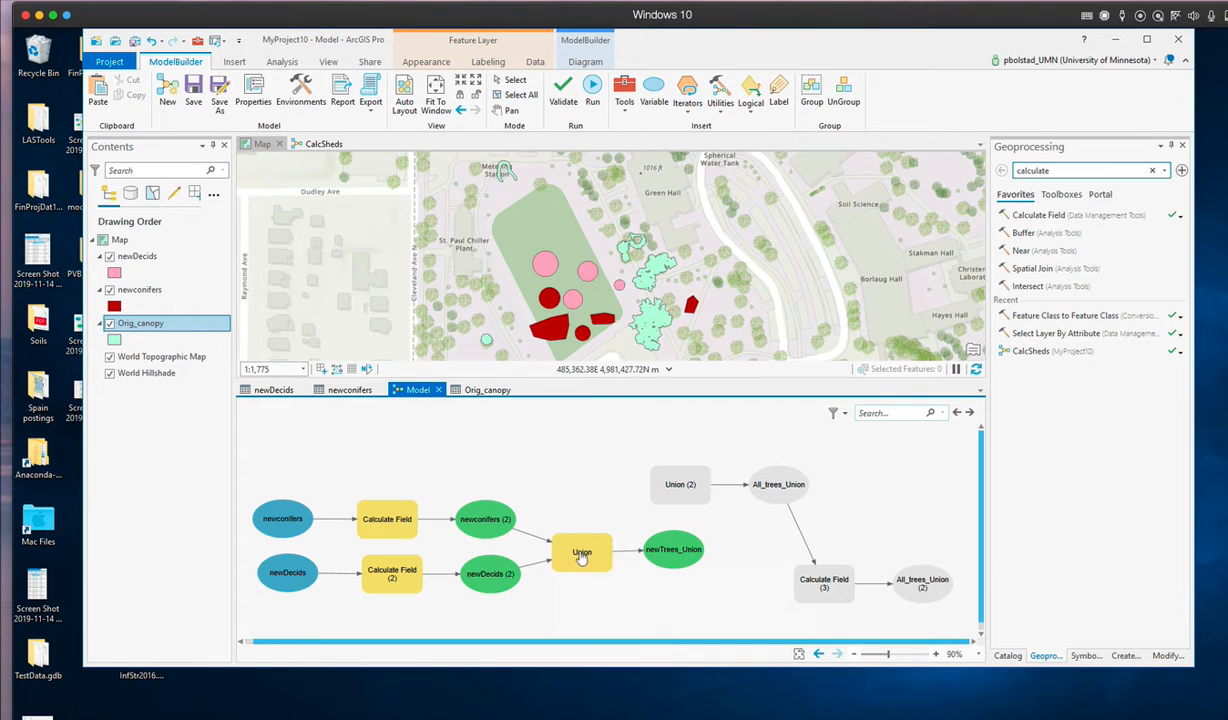
mouse_move(584, 558)
mouse_move(668, 553)
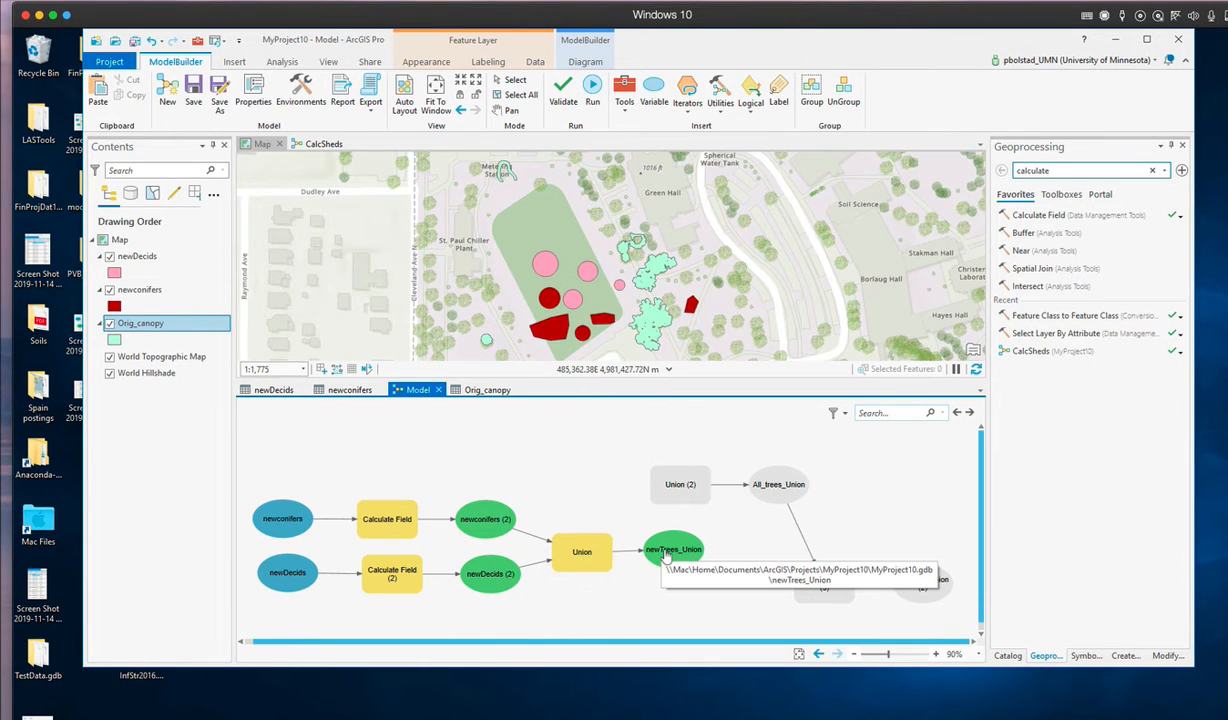
left_click(592, 90)
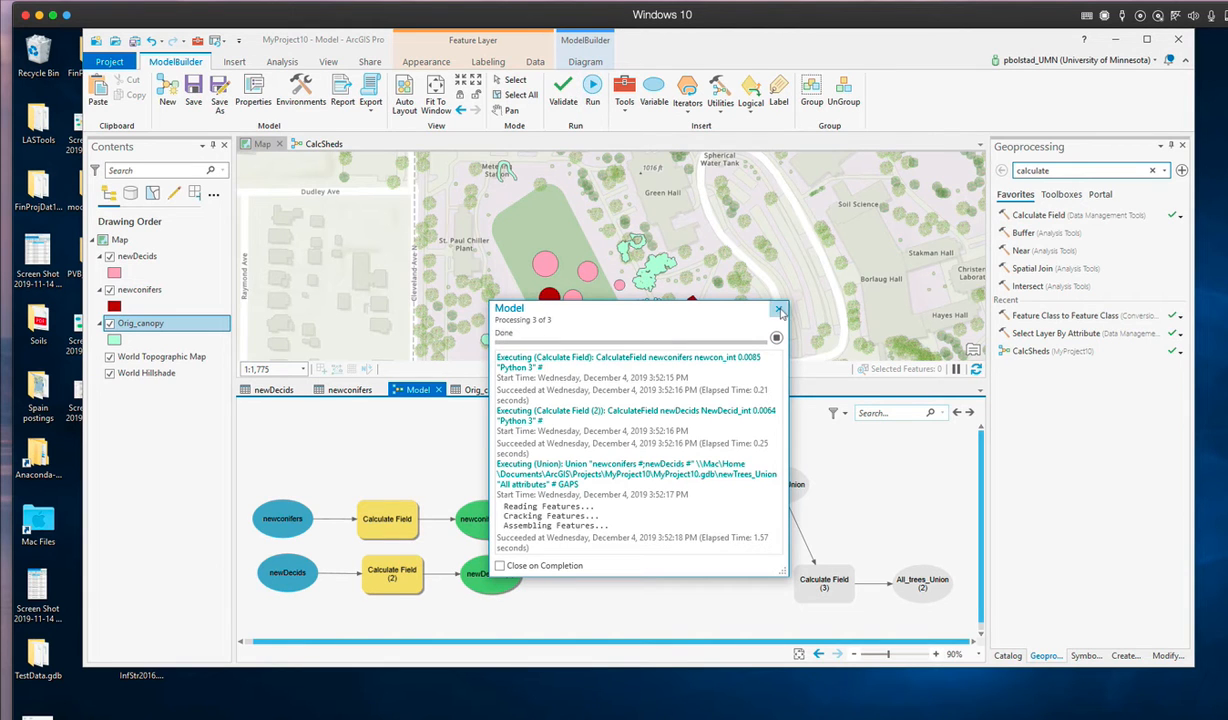
left_click(780, 310)
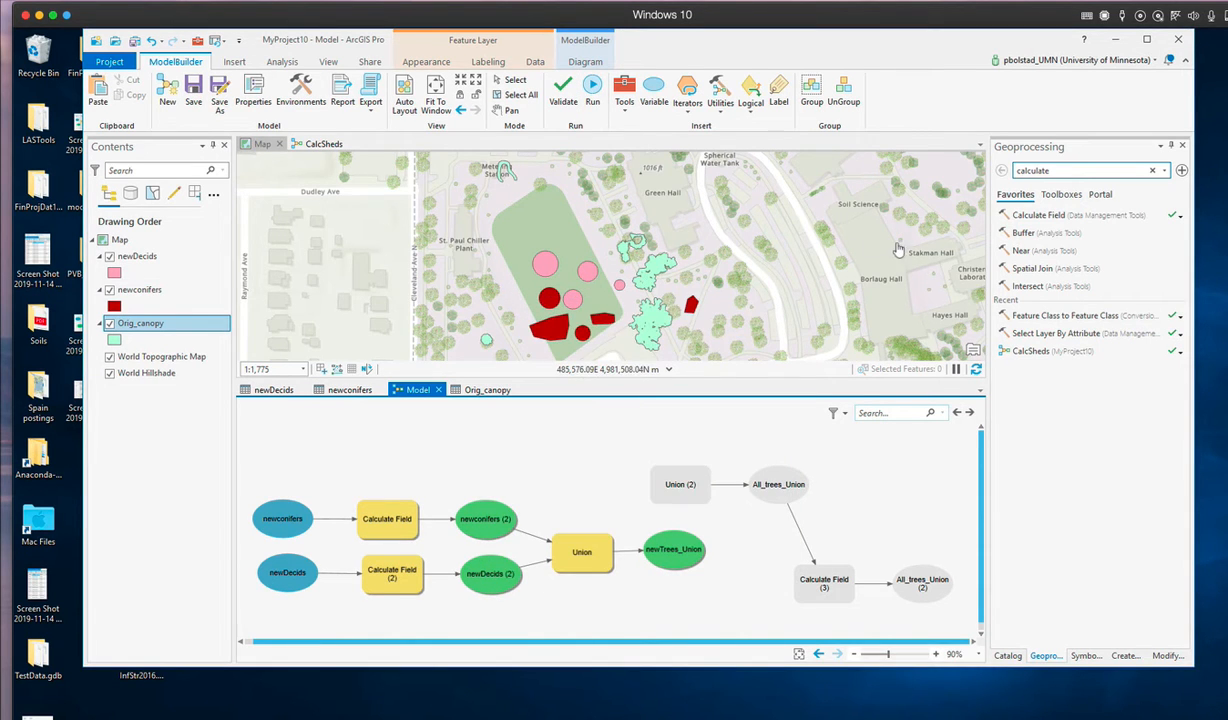
Step: Refresh the MyProject10.gdb geodatabase and add its newTrees_Union feature class to the map
left_click(1007, 655)
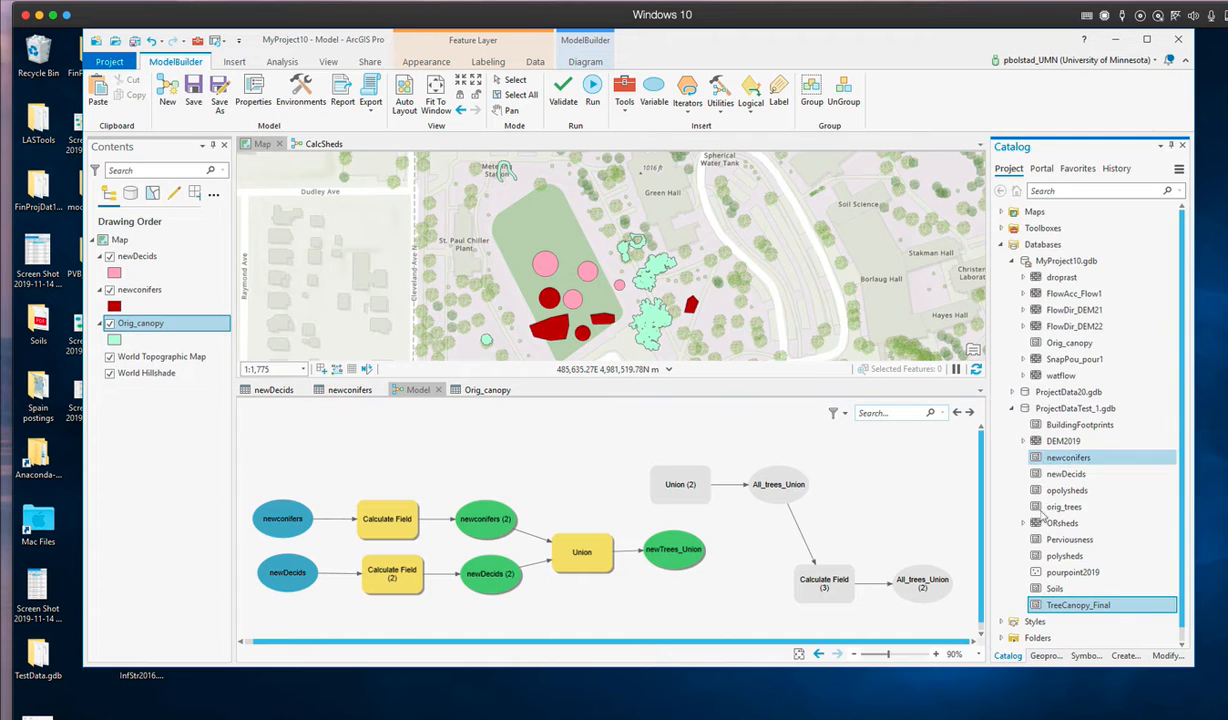
right_click(1058, 261)
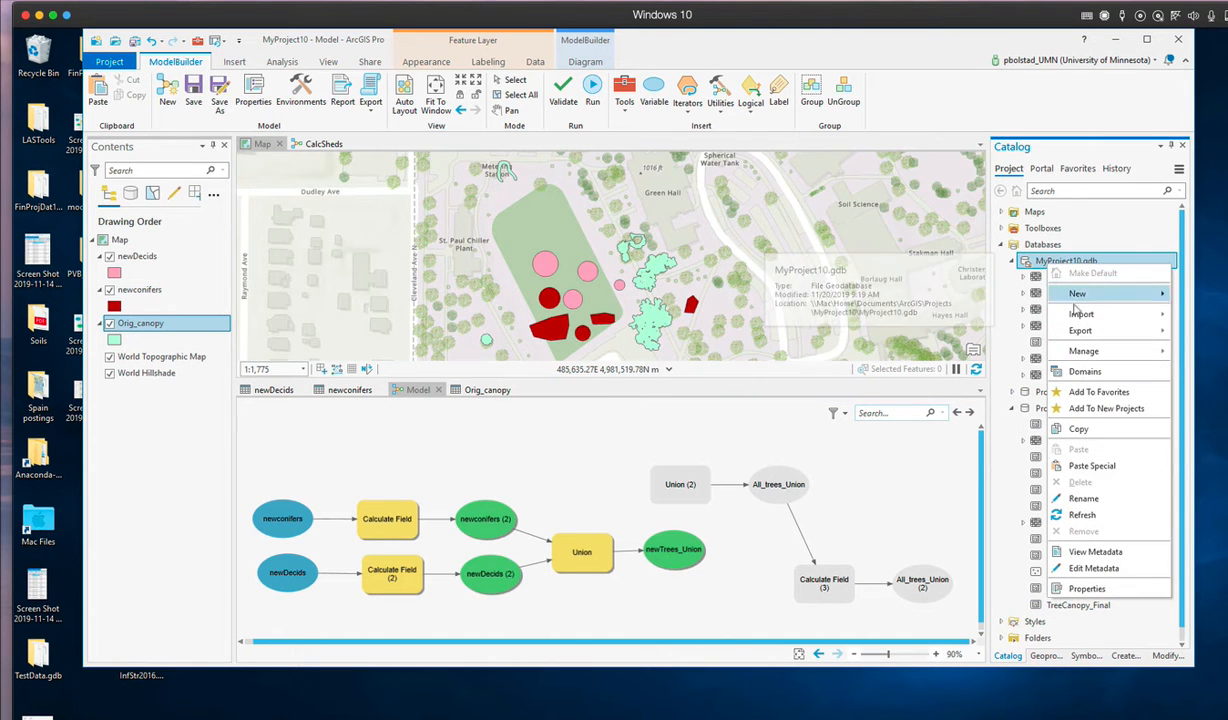
left_click(1082, 514)
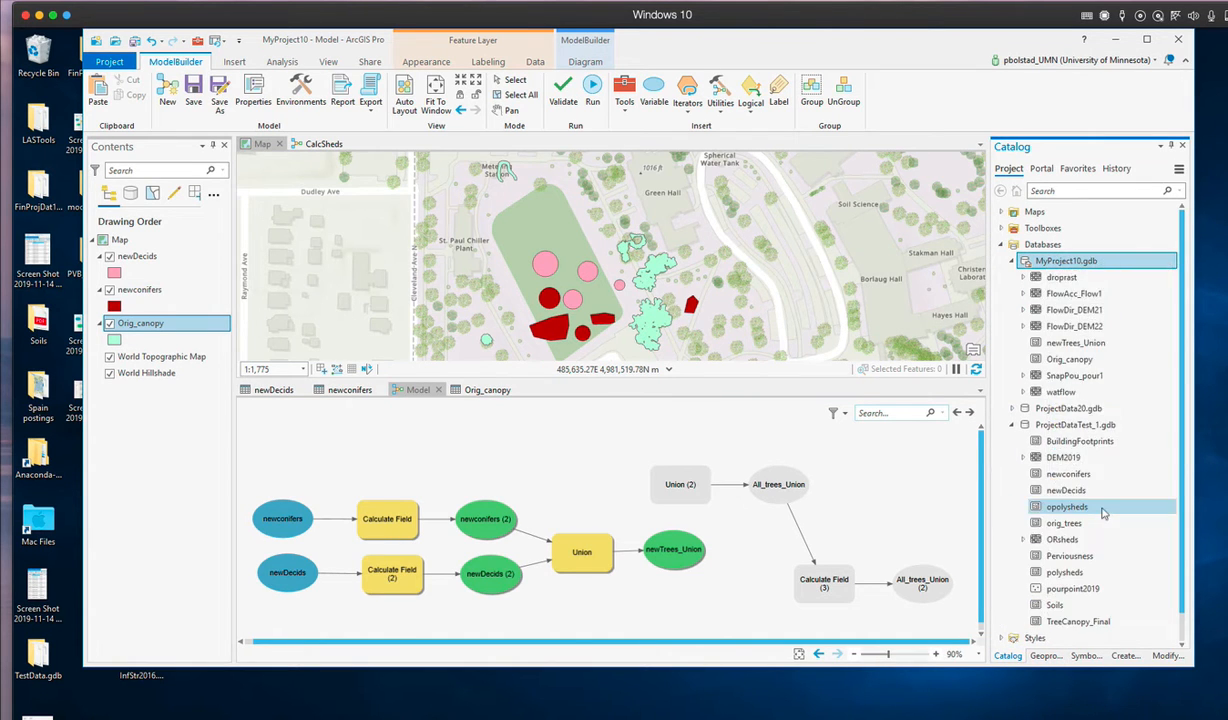
left_click(1040, 344)
left_click_drag(1040, 344, 455, 290)
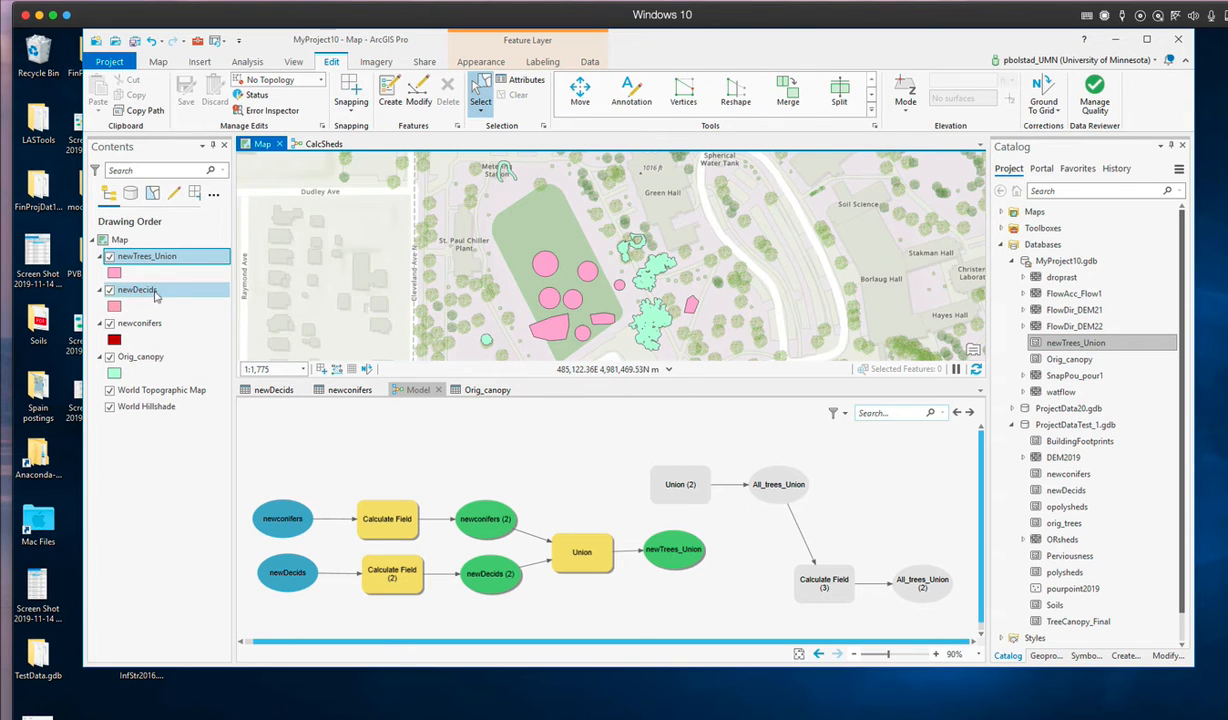
Step: Change the fill color of the newTrees_Union layer to a bright turquoise green
left_click(114, 273)
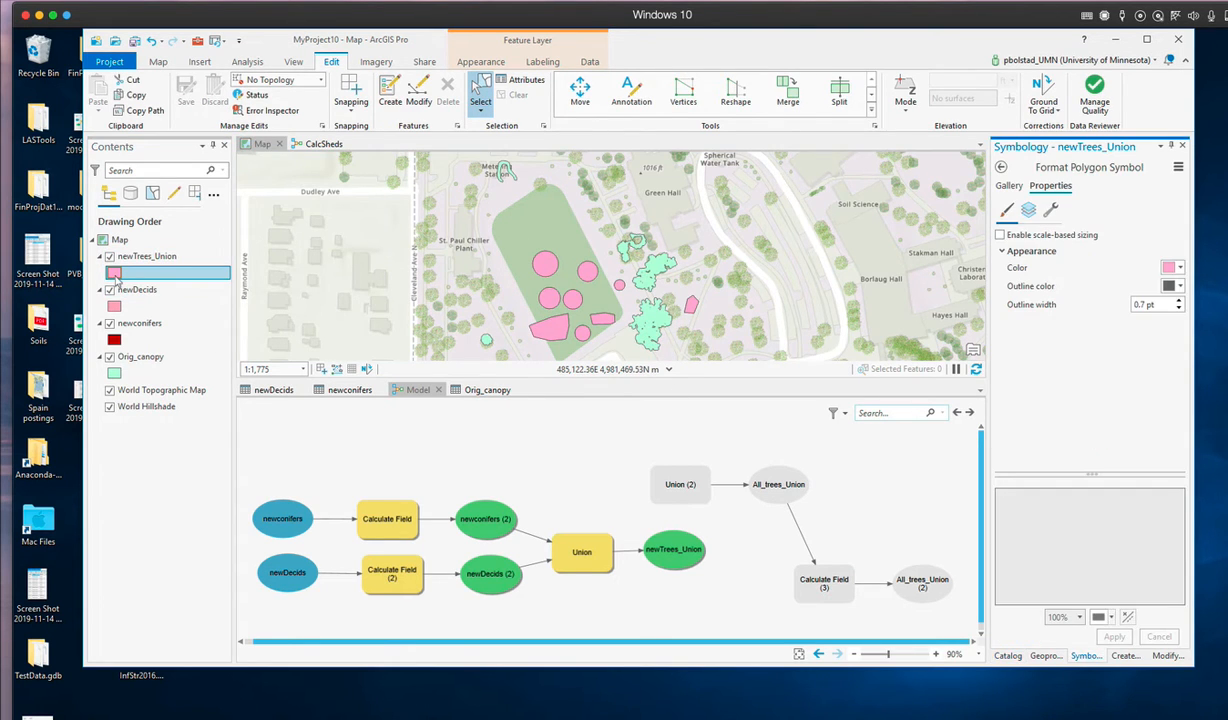
left_click(1181, 270)
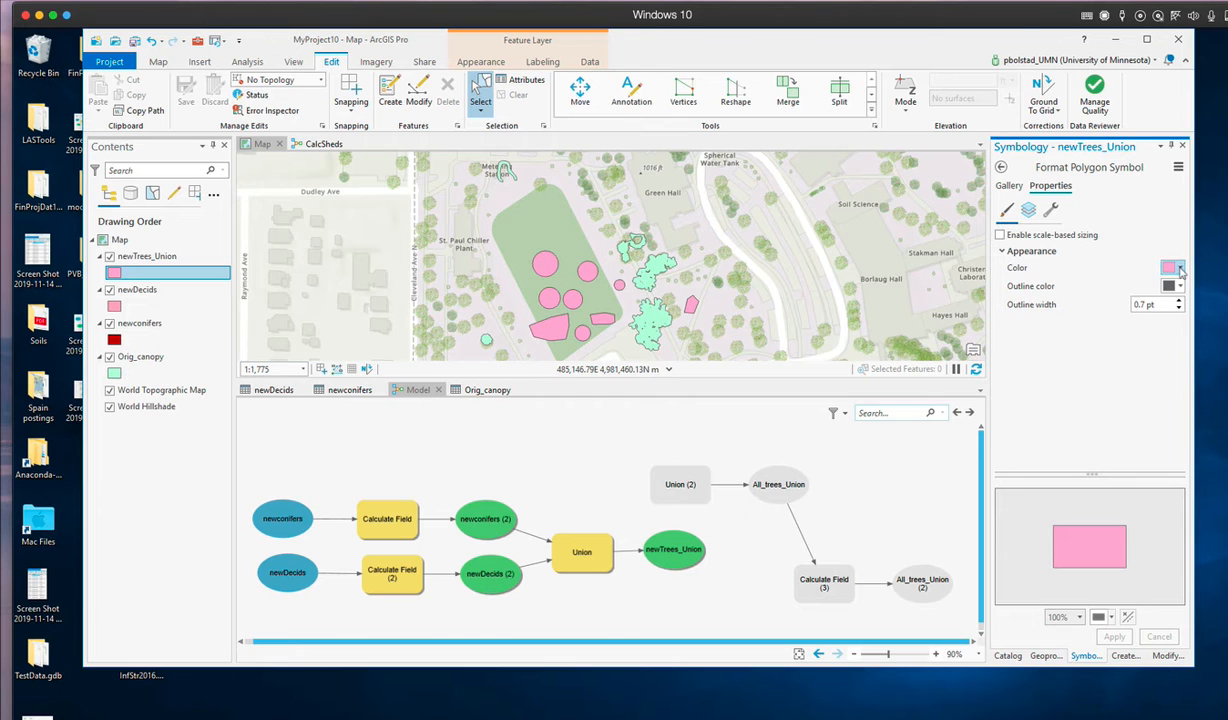
left_click(1227, 343)
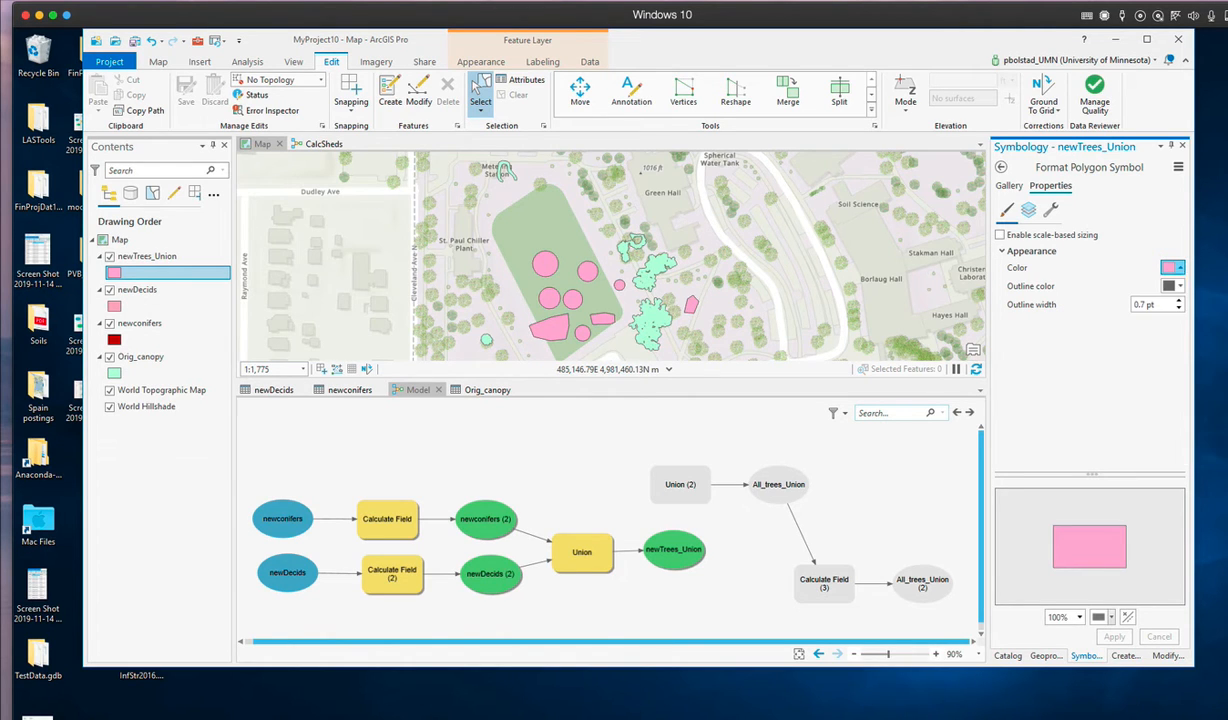
left_click(1116, 637)
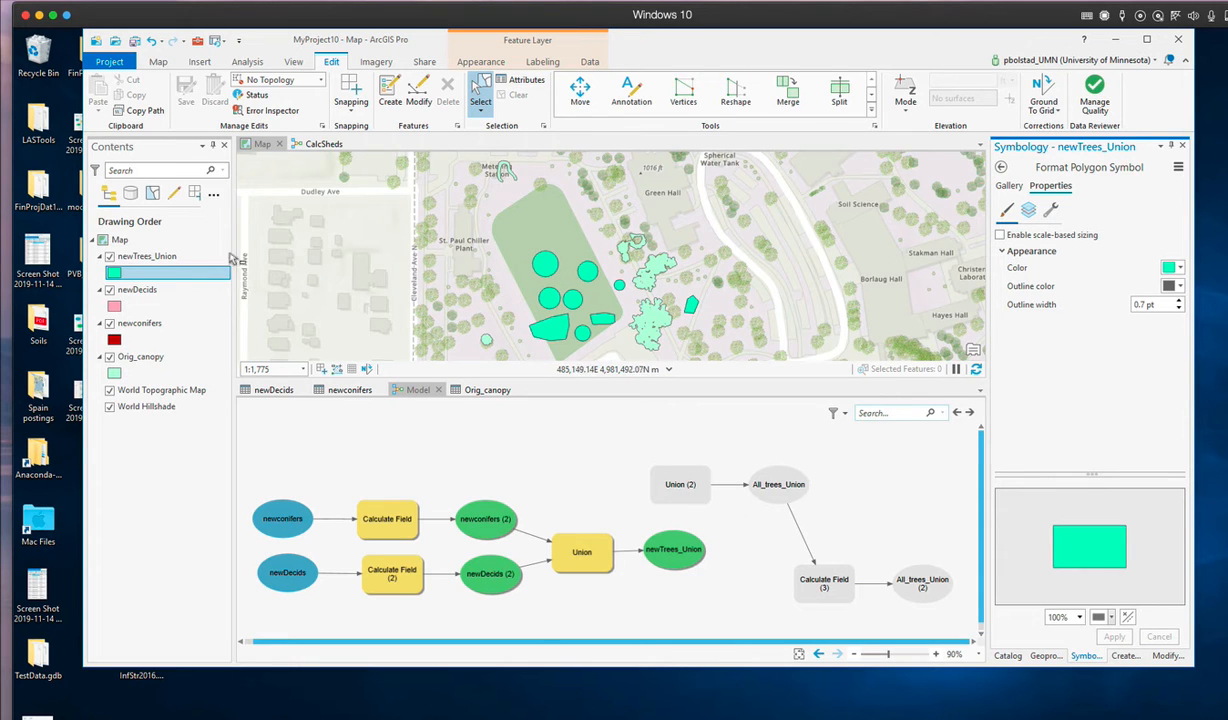
Step: Examine the newcon_int and NewDecid_int values in the newTrees_Union attribute table
right_click(153, 259)
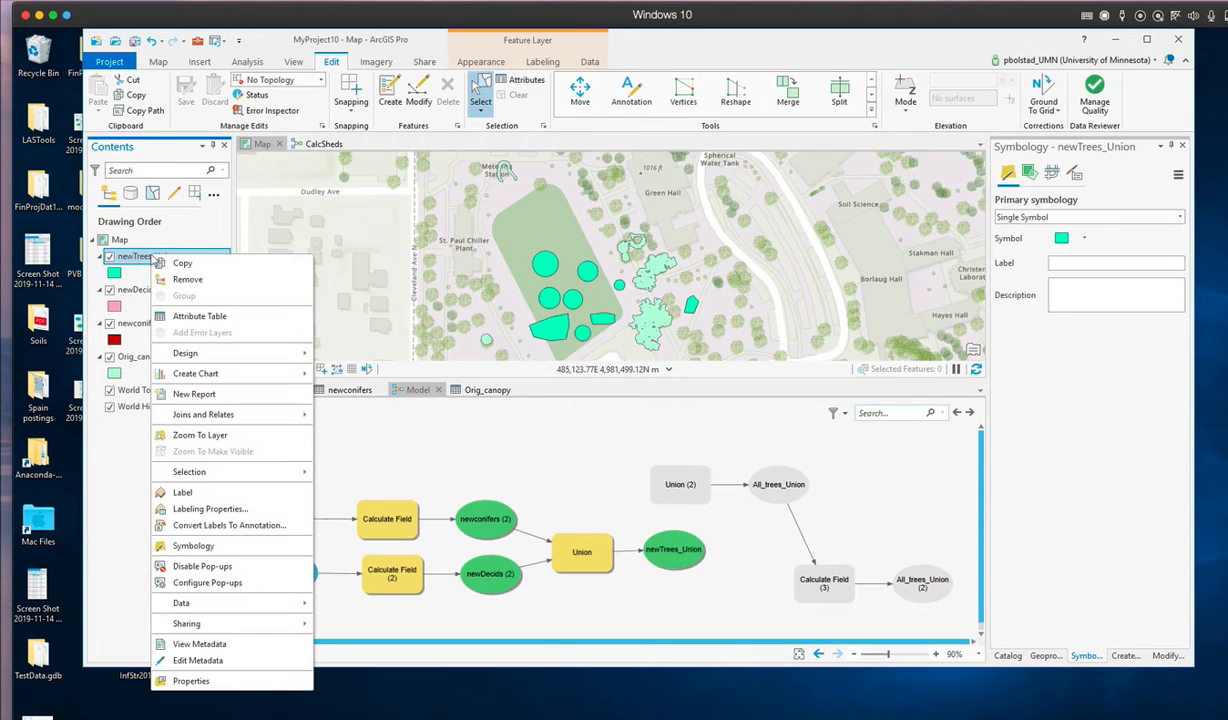
left_click(220, 317)
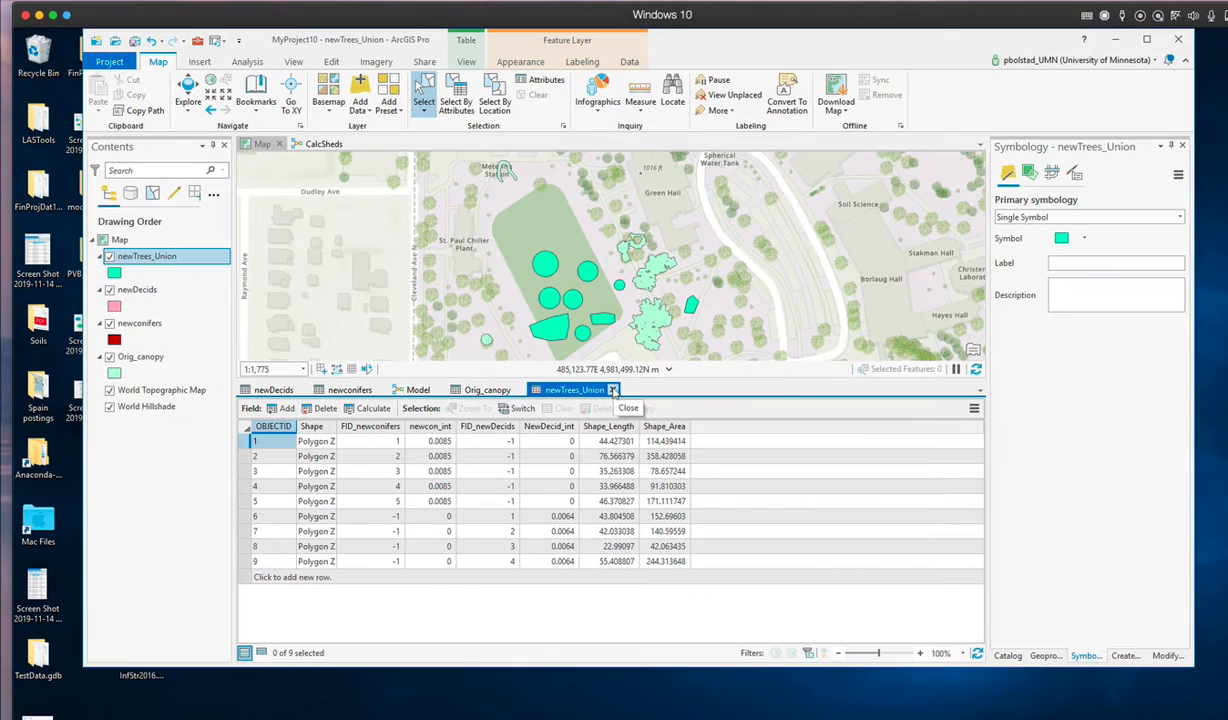
Step: Connect the newTrees_Union output to the Union (2) tool in the model as Input Features
left_click(415, 390)
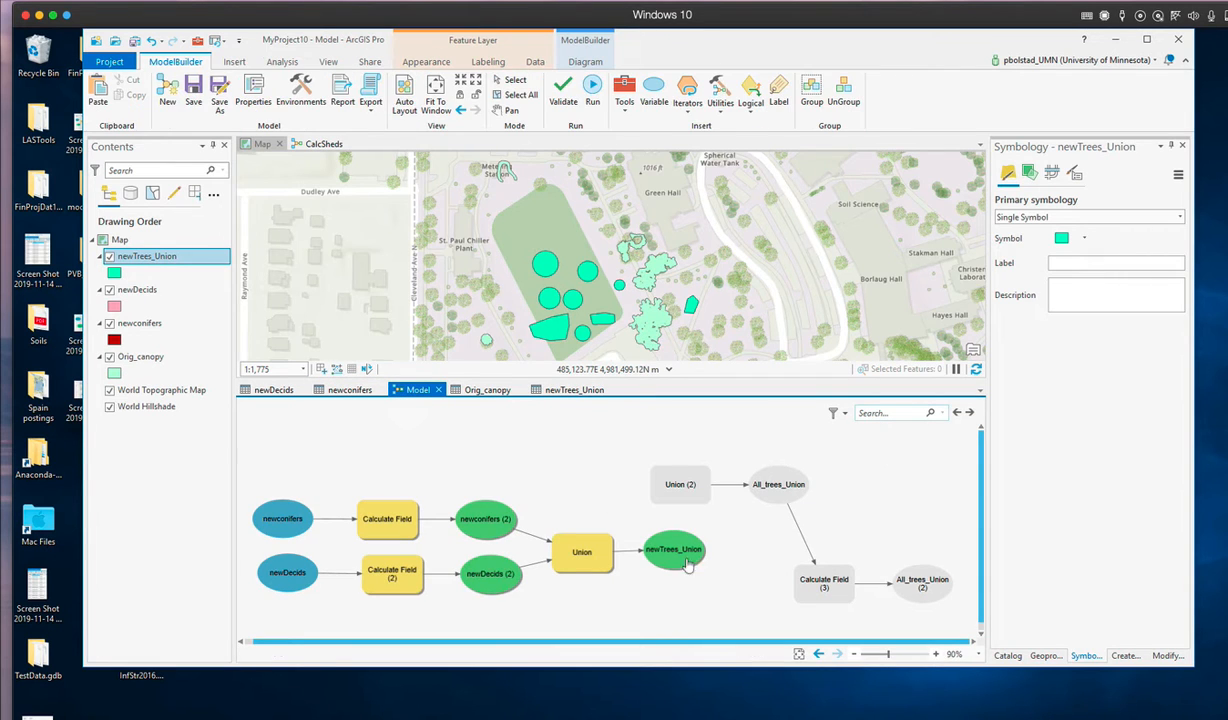
left_click_drag(670, 549, 678, 494)
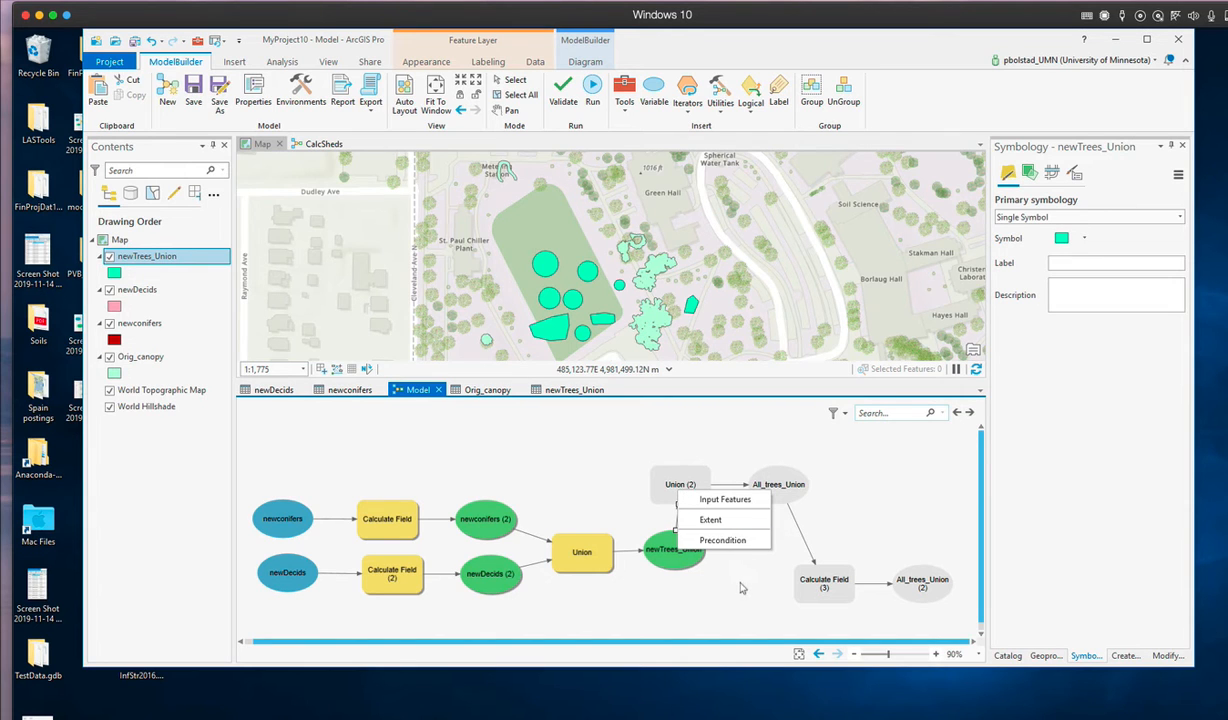
left_click(724, 499)
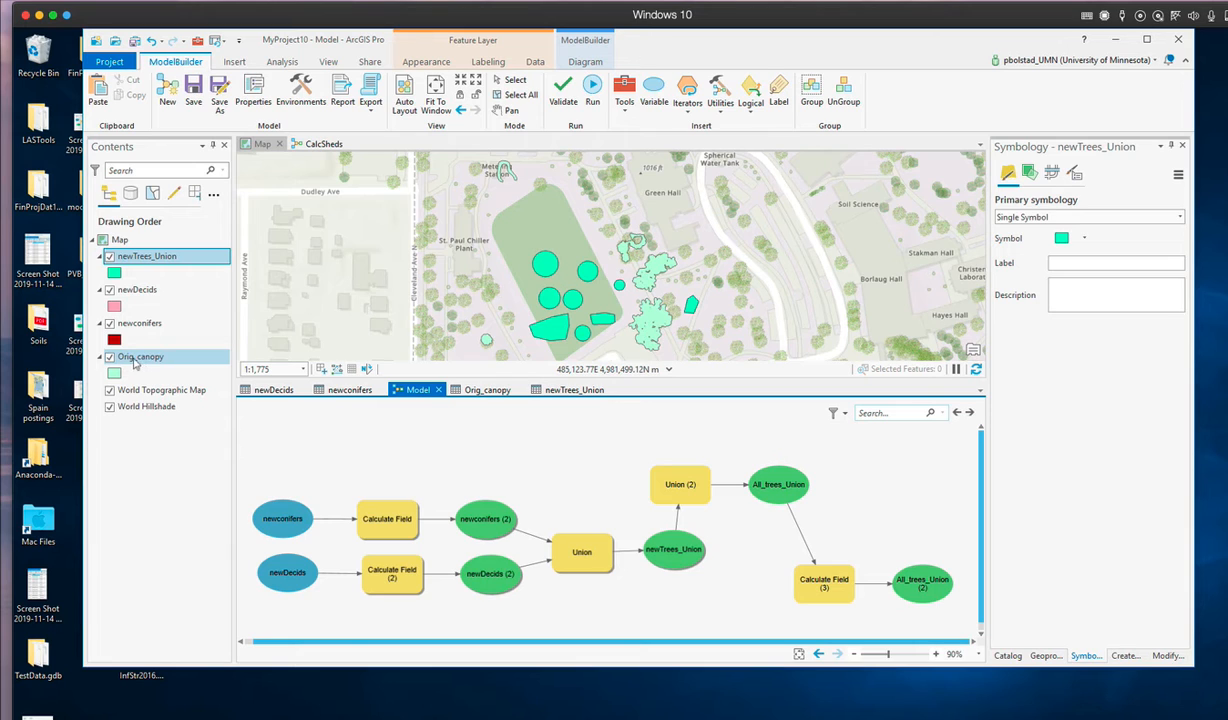
Step: Add the Orig_canopy layer to the model and connect it to Union (2) as Input Features
left_click_drag(133, 360, 546, 442)
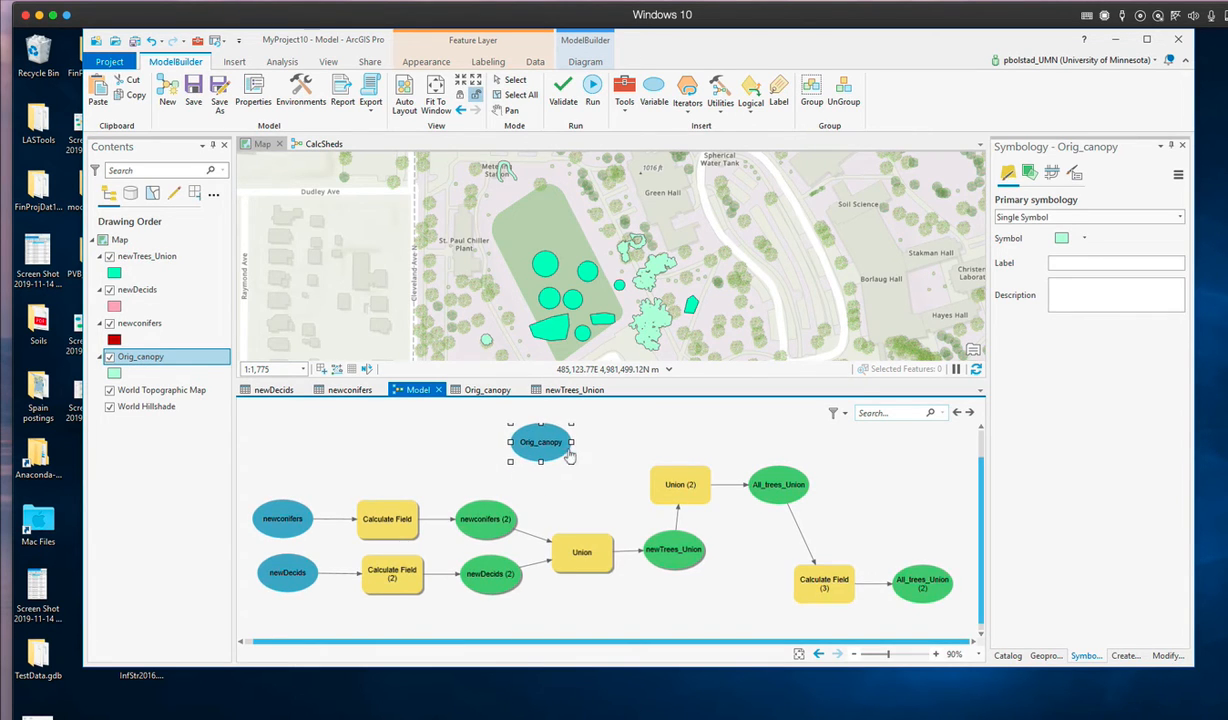
left_click(487, 390)
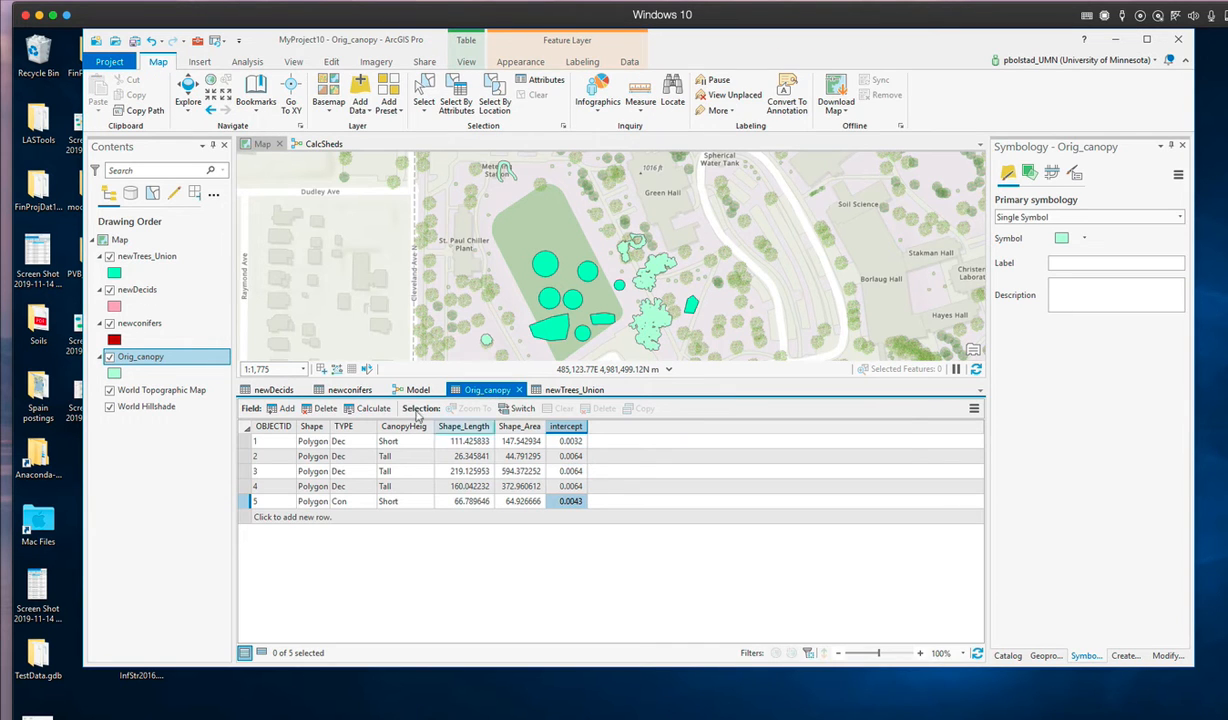
left_click(414, 390)
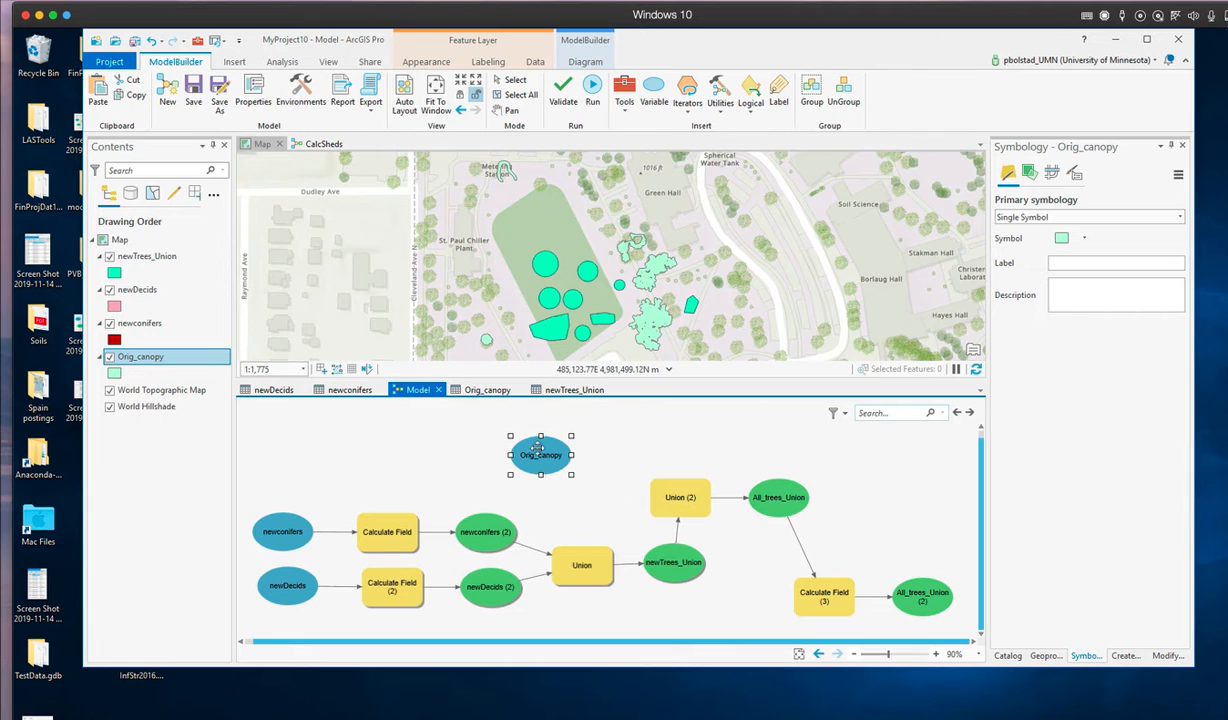
left_click_drag(559, 455, 669, 494)
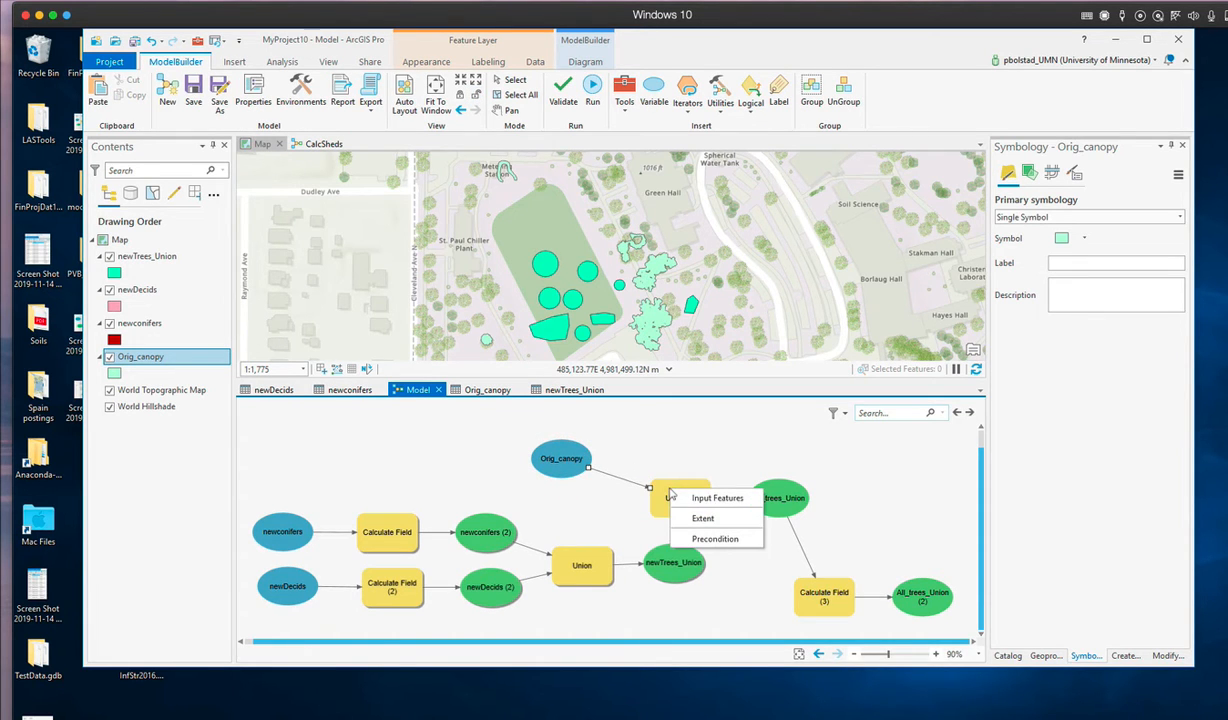
left_click(715, 498)
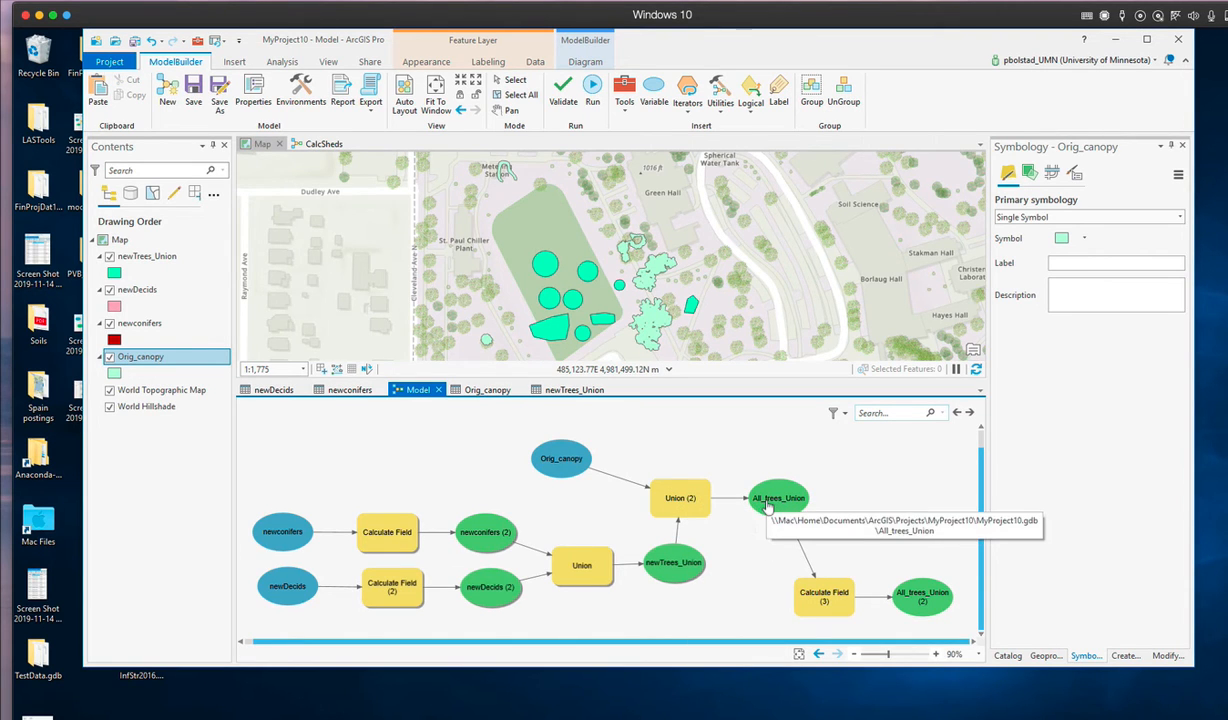
Step: Open Calculate Field (3) to review its Arcade when() expression for the intercept field, and hide the newTrees_Union layer
mouse_move(818, 597)
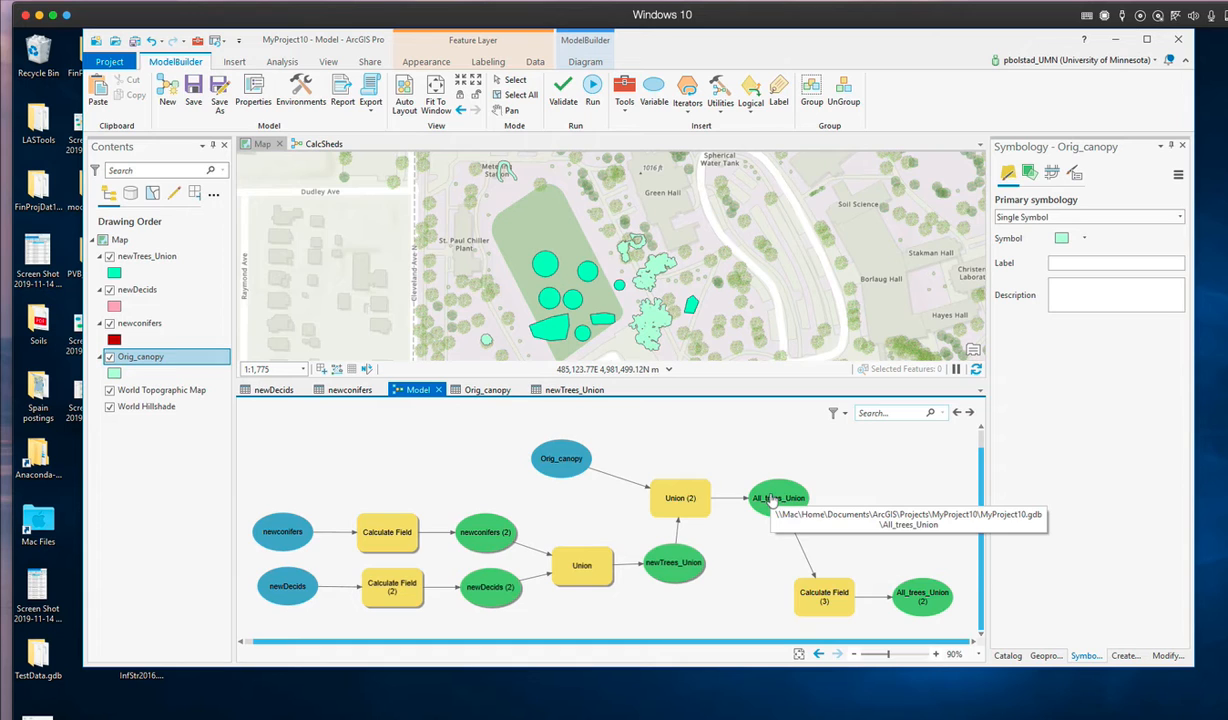
right_click(811, 594)
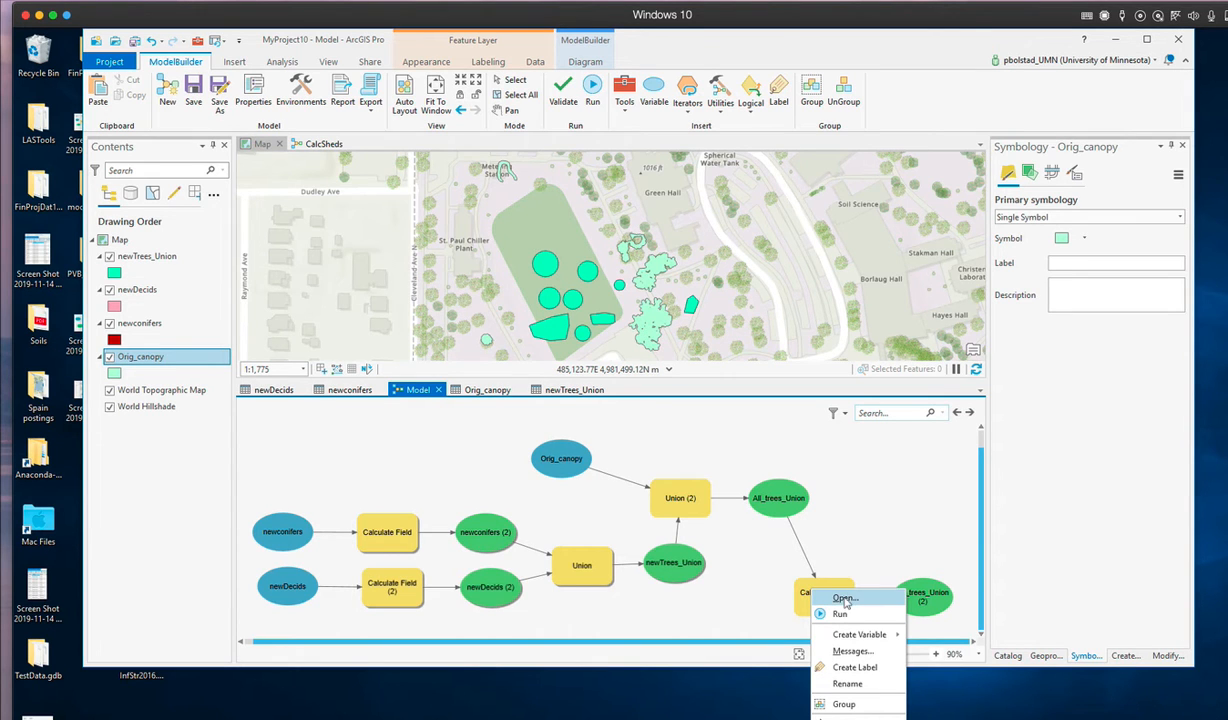
left_click(846, 600)
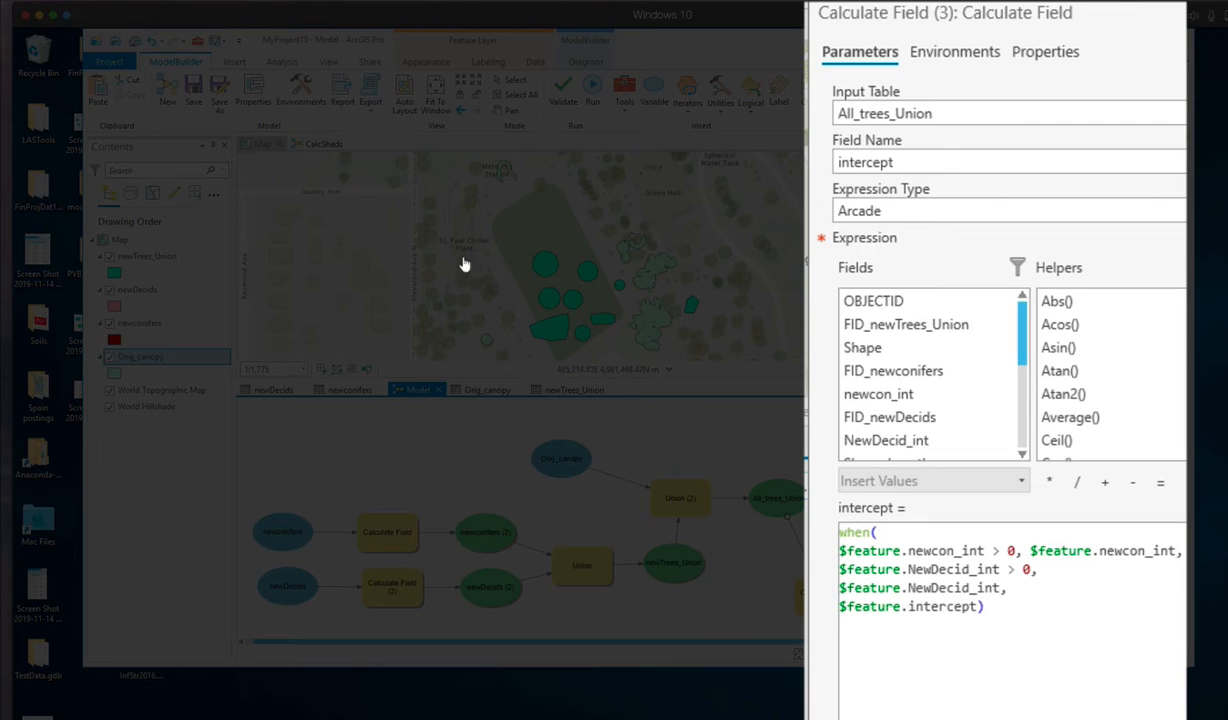
left_click(110, 257)
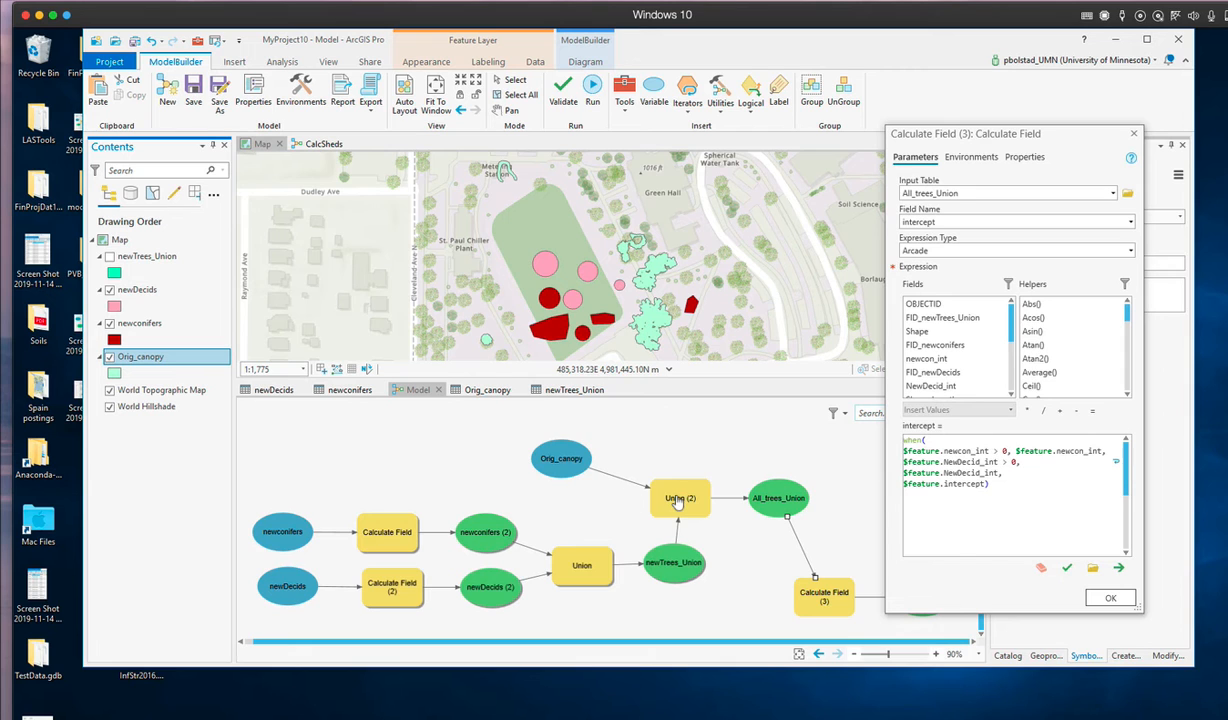
Step: Close Calculate Field (3) and run the model's Union (2) and Calculate Field (3) processes, then dismiss the run report
left_click(1136, 137)
left_click(1136, 137)
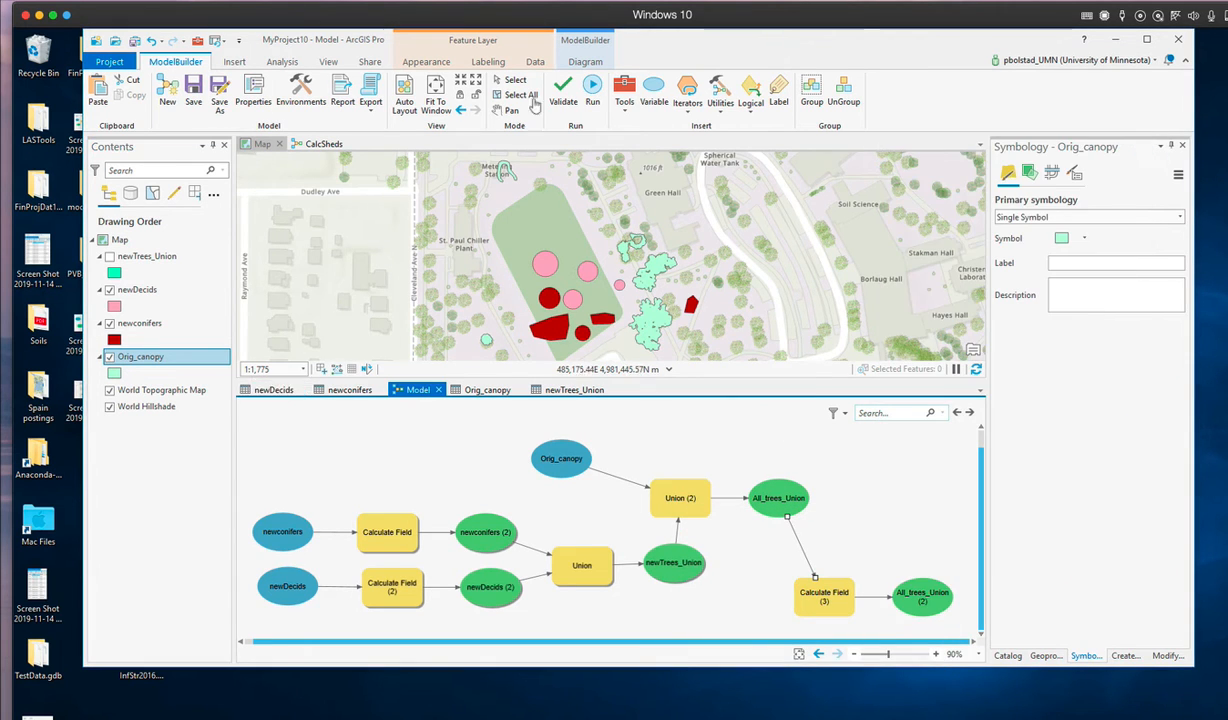
left_click(591, 90)
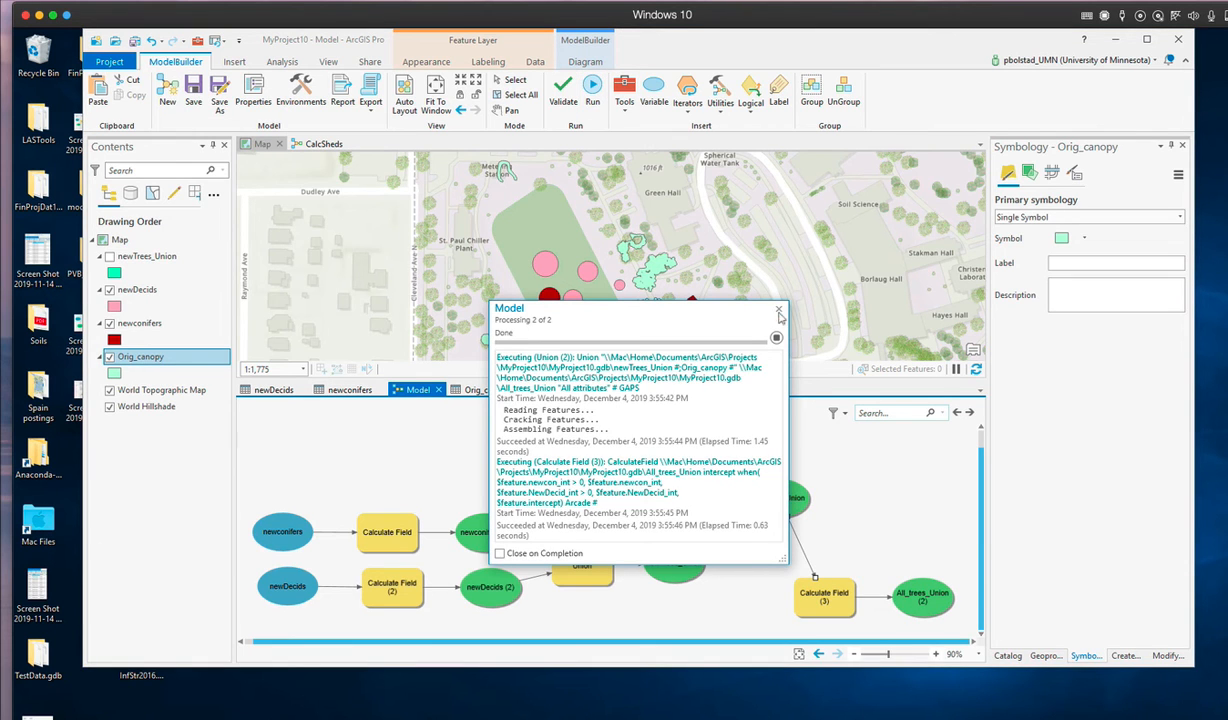
left_click(778, 309)
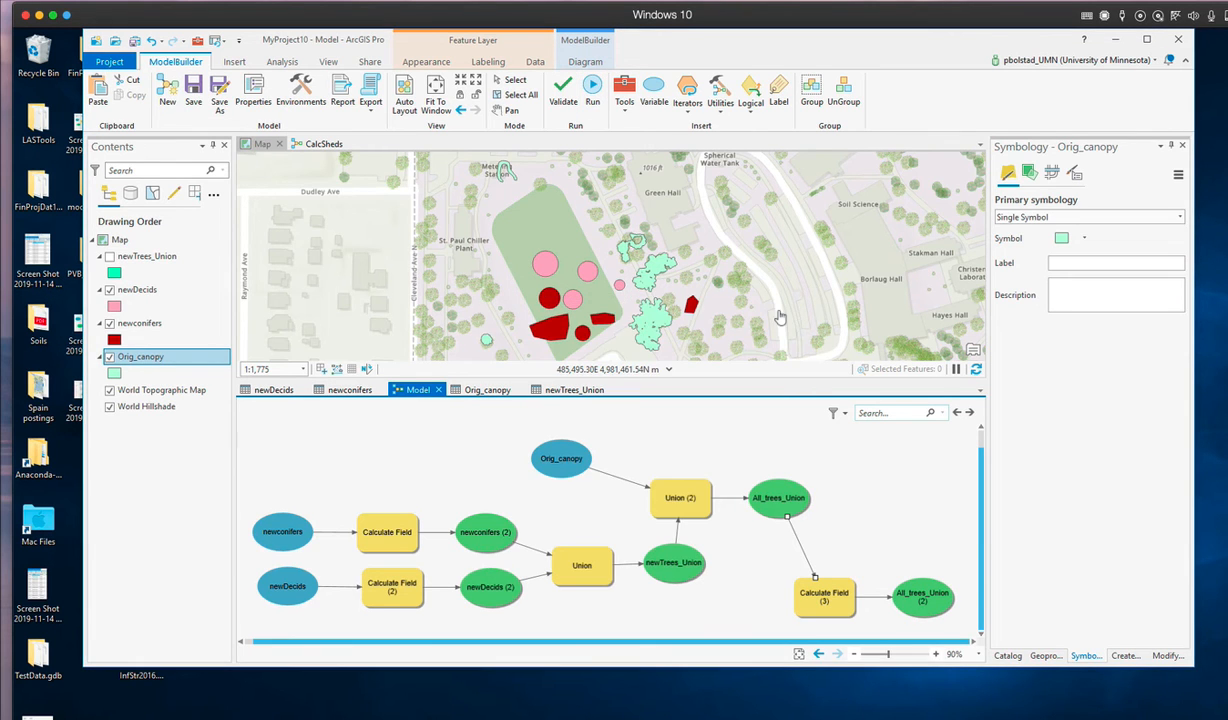
Step: Refresh the MyProject10.gdb geodatabase and add its All_trees_Union feature class to the map
left_click(1007, 655)
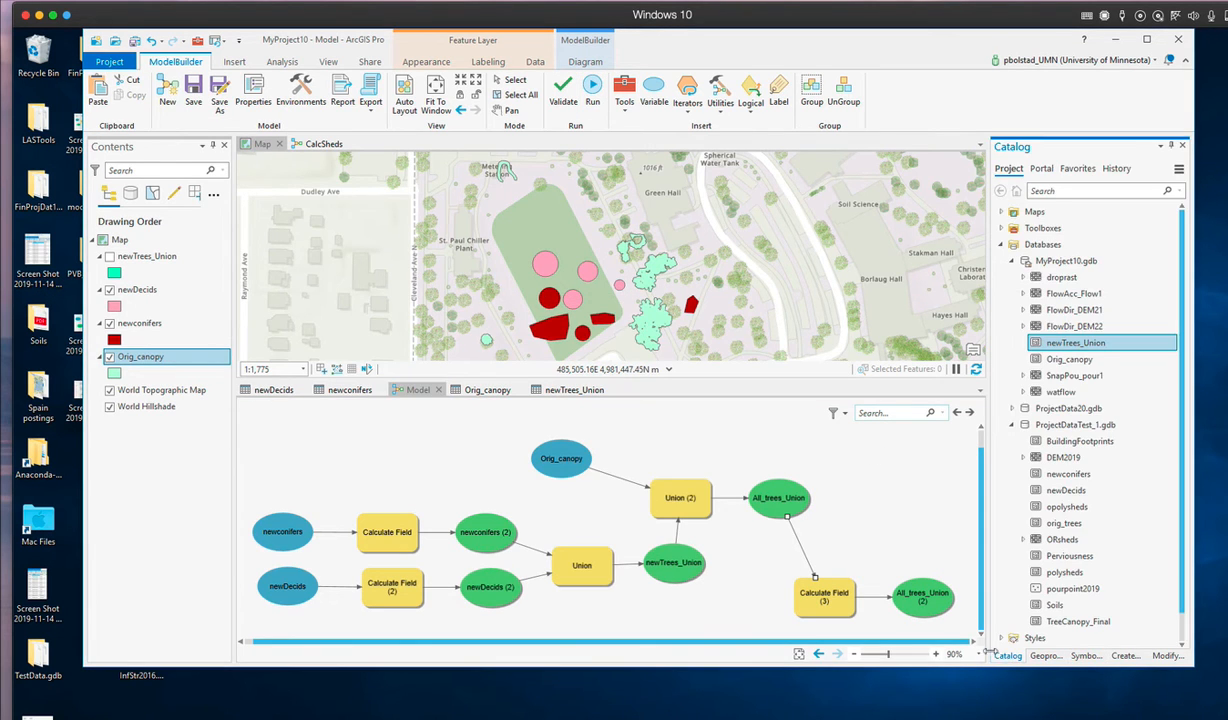
right_click(1059, 261)
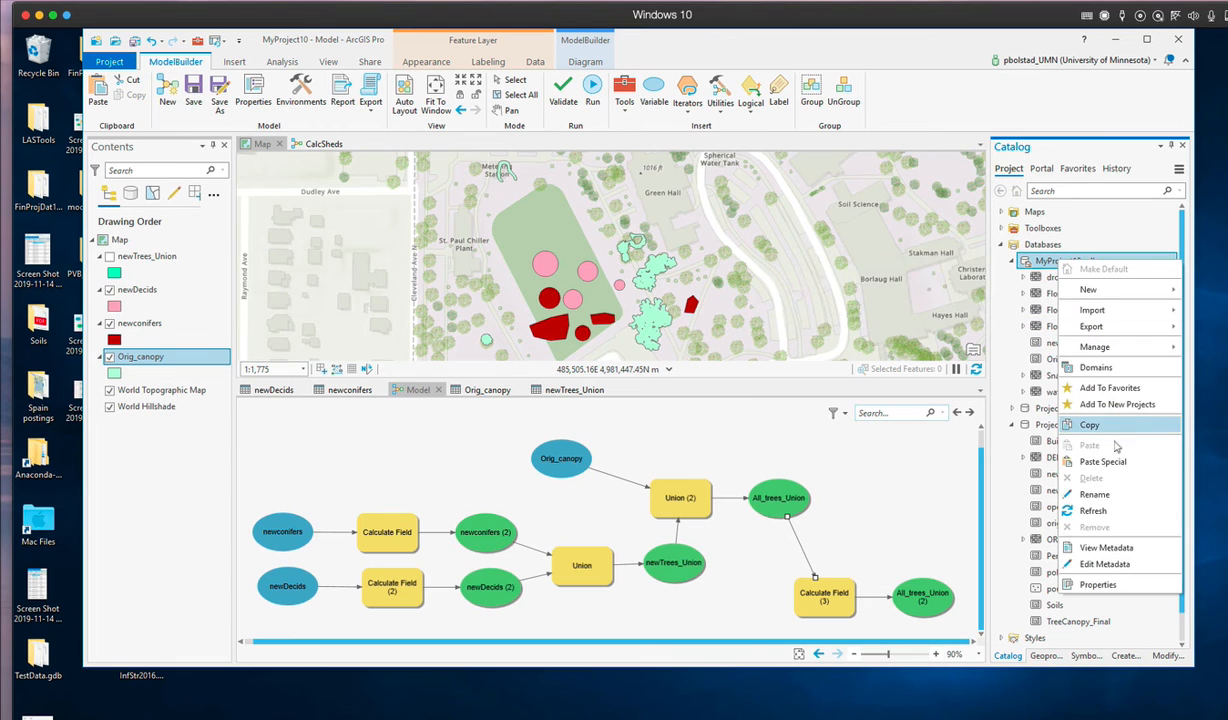
left_click(1100, 510)
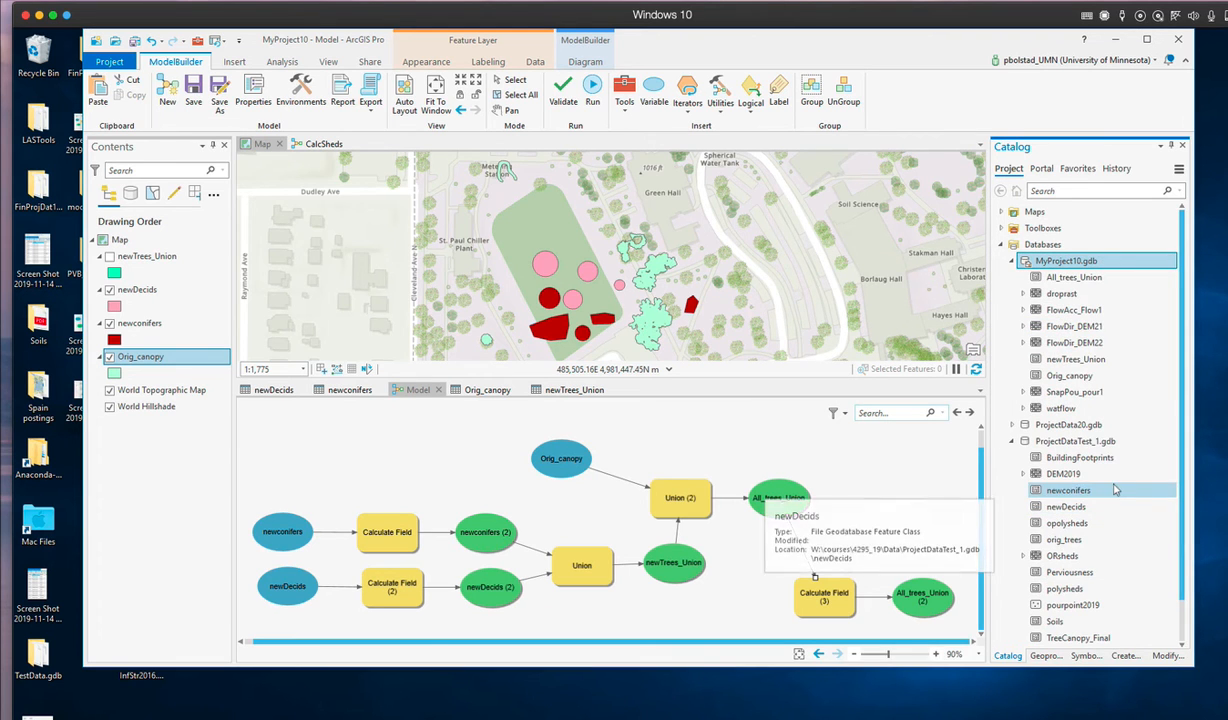
left_click_drag(1077, 281, 461, 269)
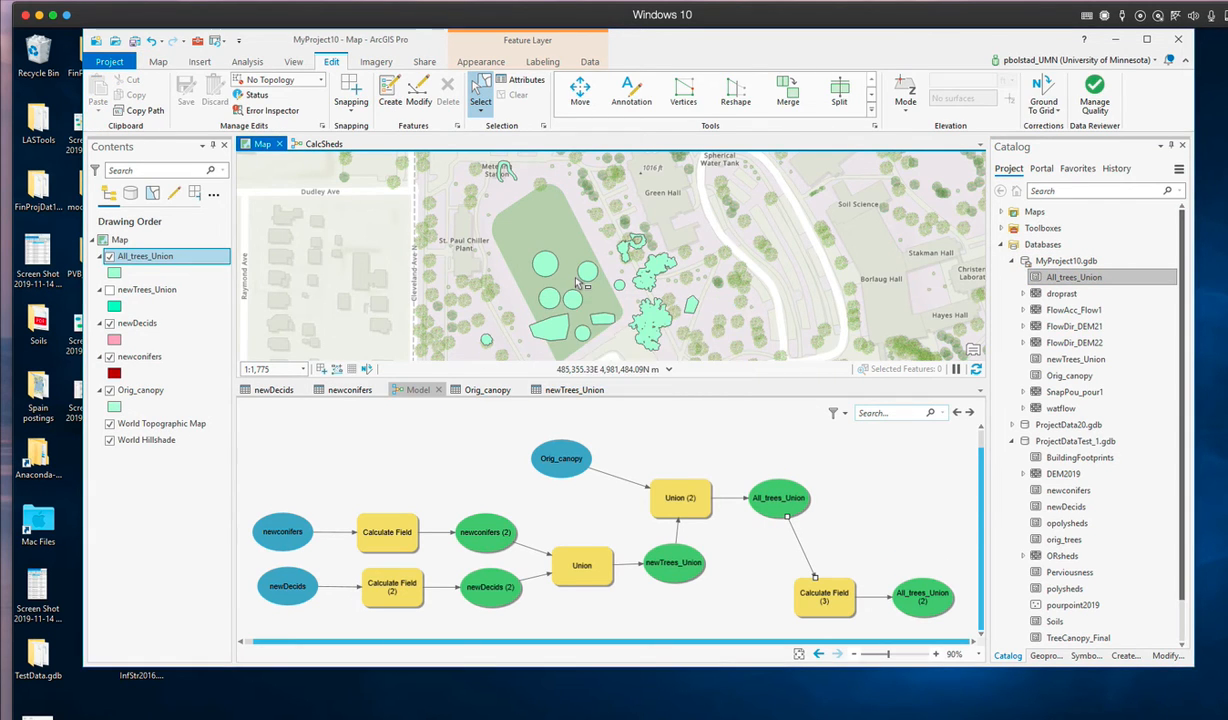
Step: Open the All_trees_Union attribute table and examine the intercept values against newcon_int and NewDecid_int
right_click(147, 262)
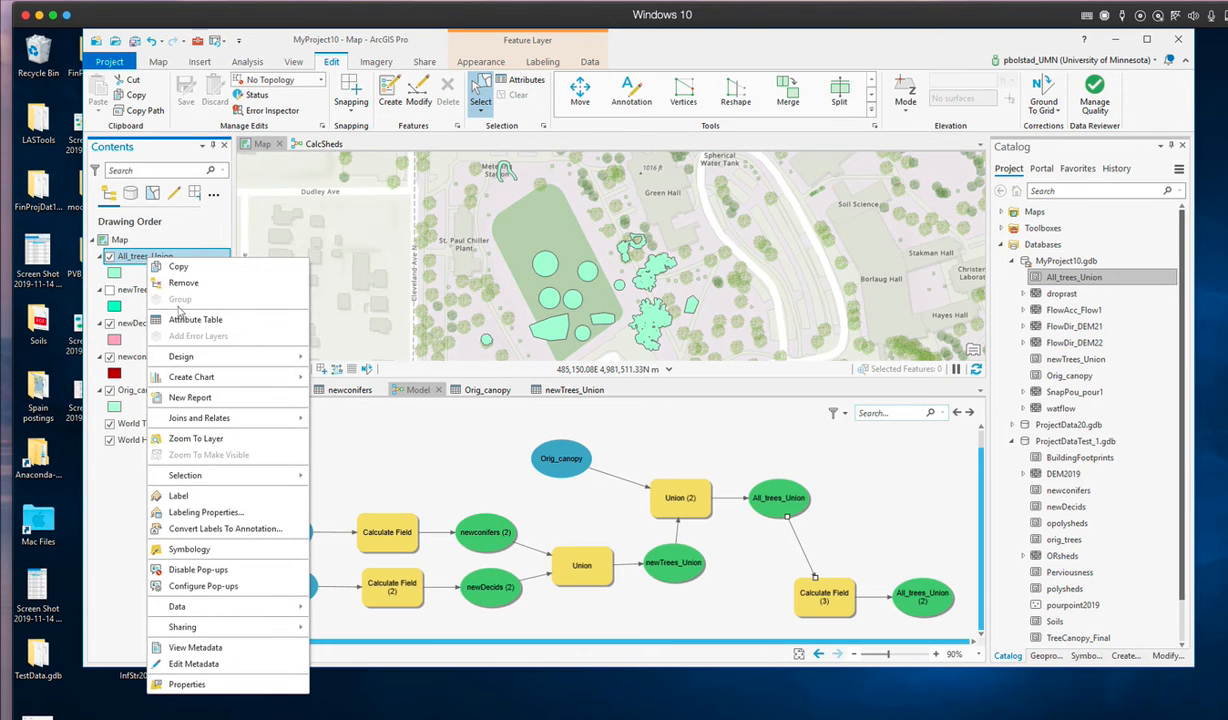
left_click(187, 320)
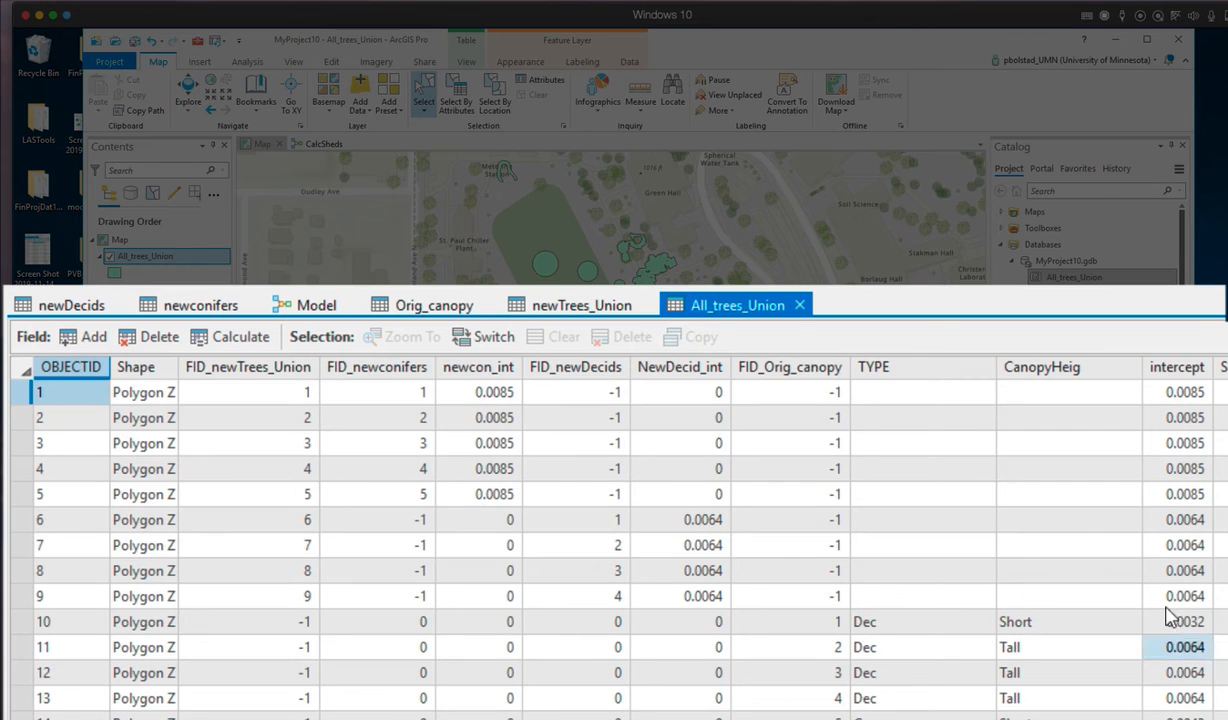
Step: Return to the model and reopen Calculate Field (3) to review how its when() expression combines the new and original tree intercept values
left_click(302, 305)
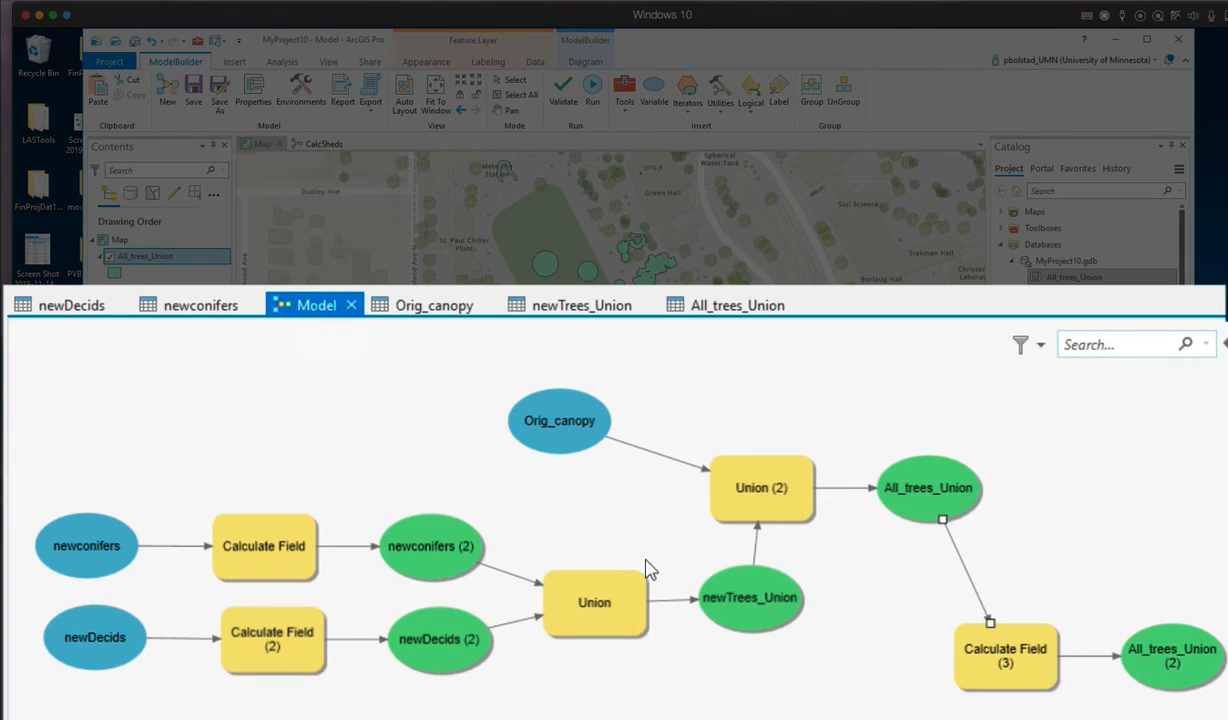
right_click(1021, 652)
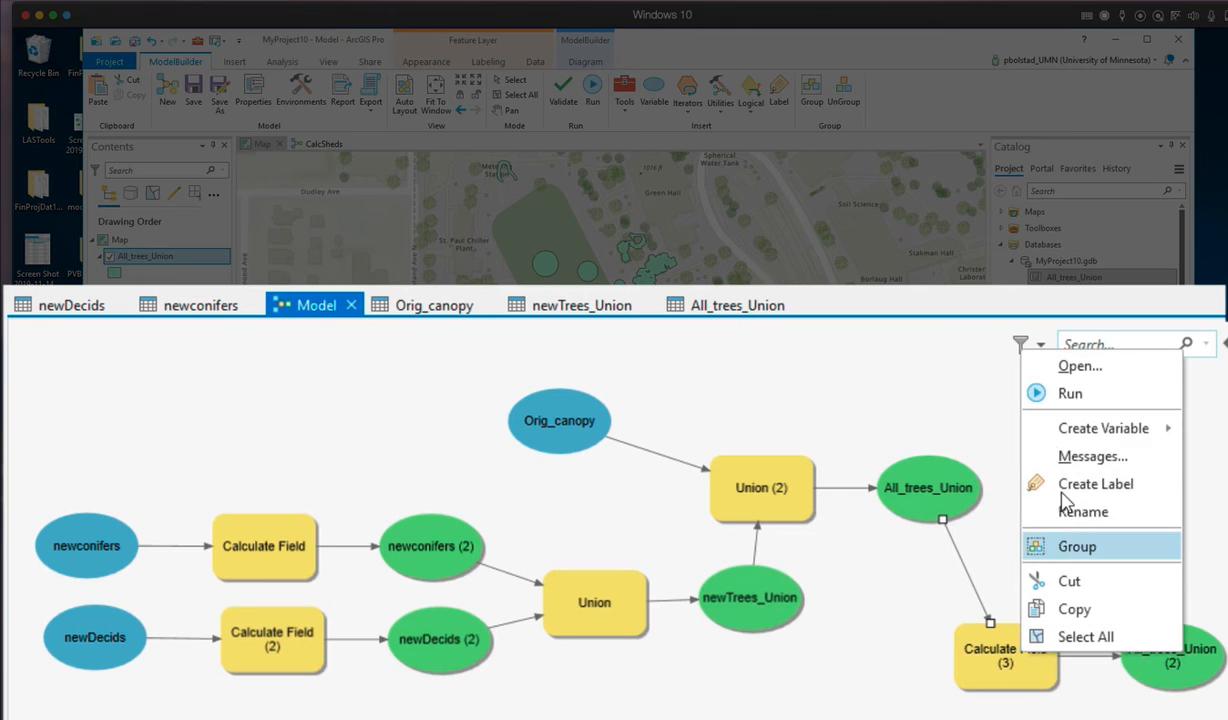
left_click(1022, 365)
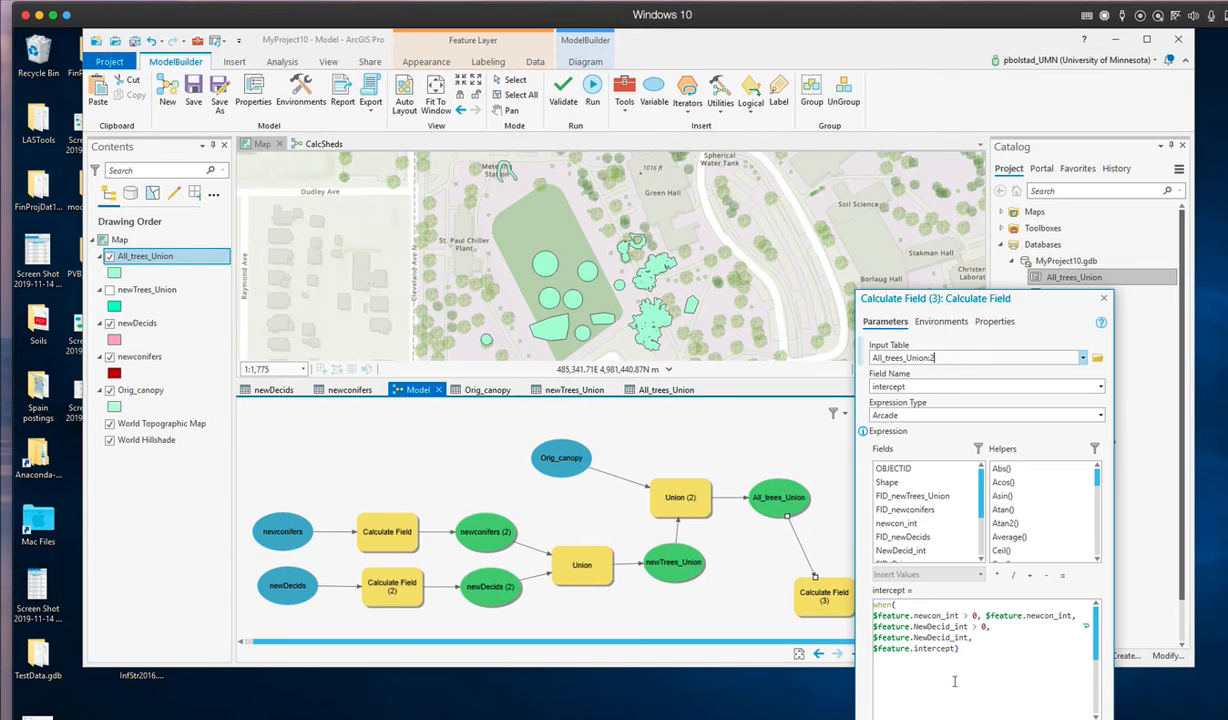
mouse_move(670, 505)
type(",")
mouse_move(397, 592)
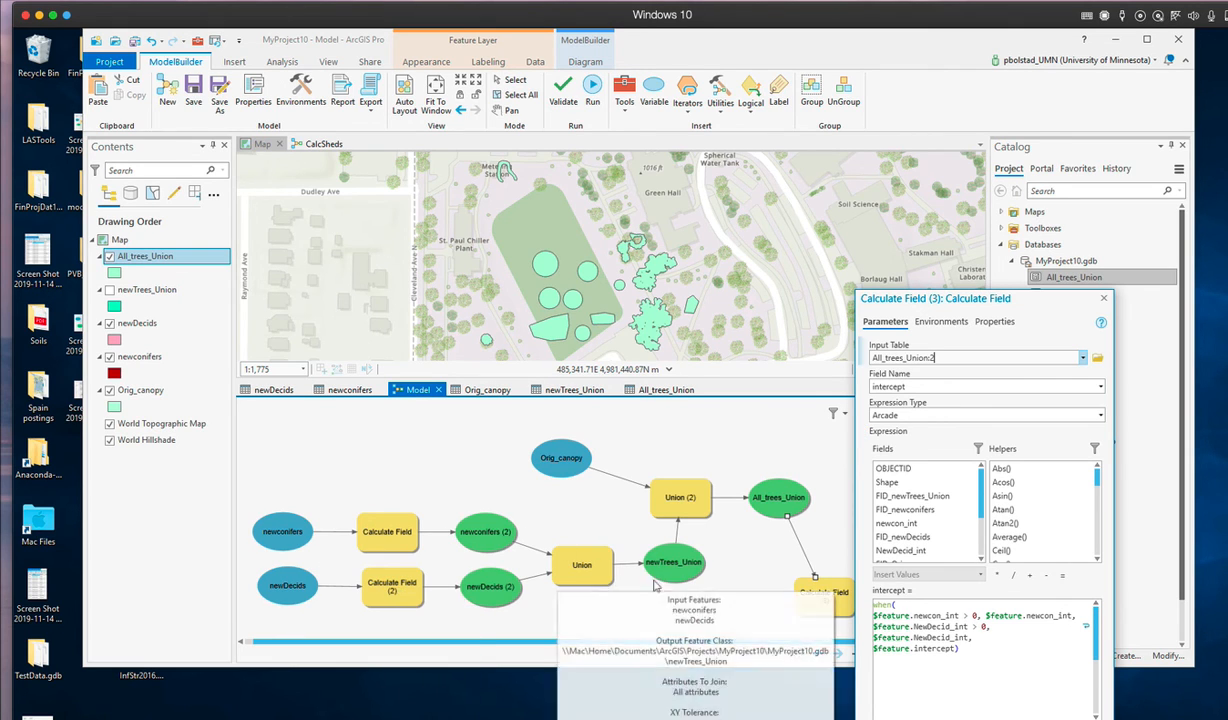
mouse_move(772, 503)
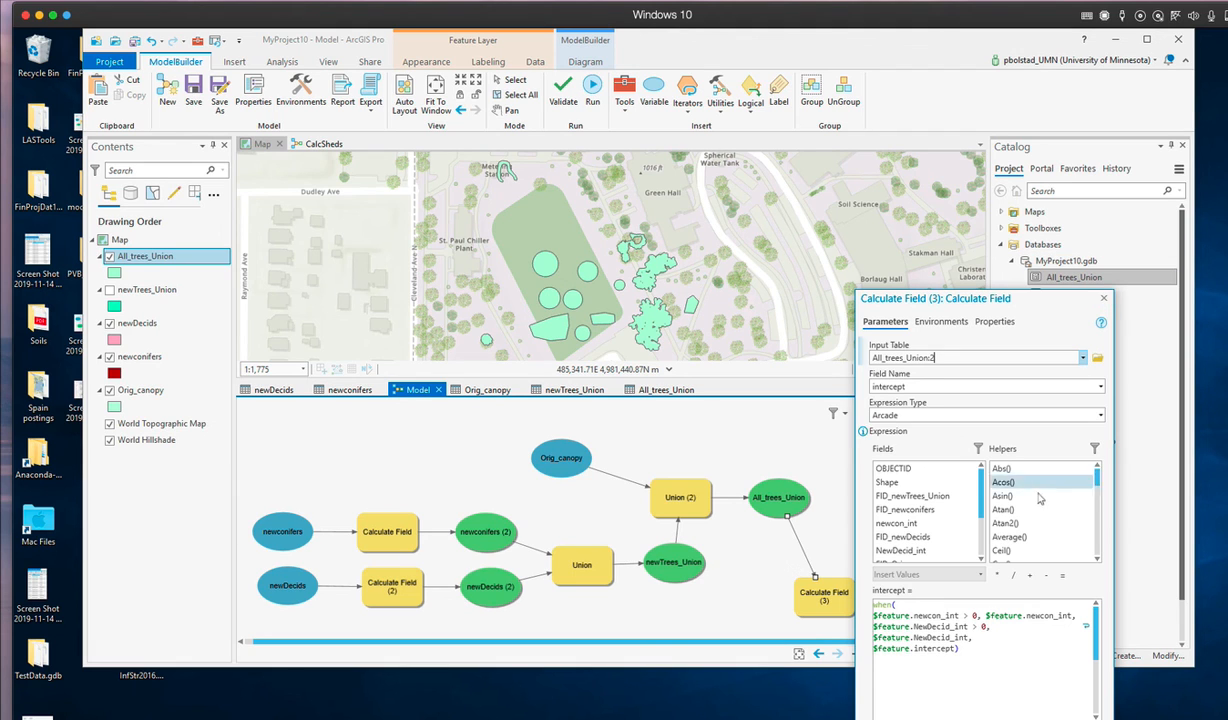
left_click(1048, 282)
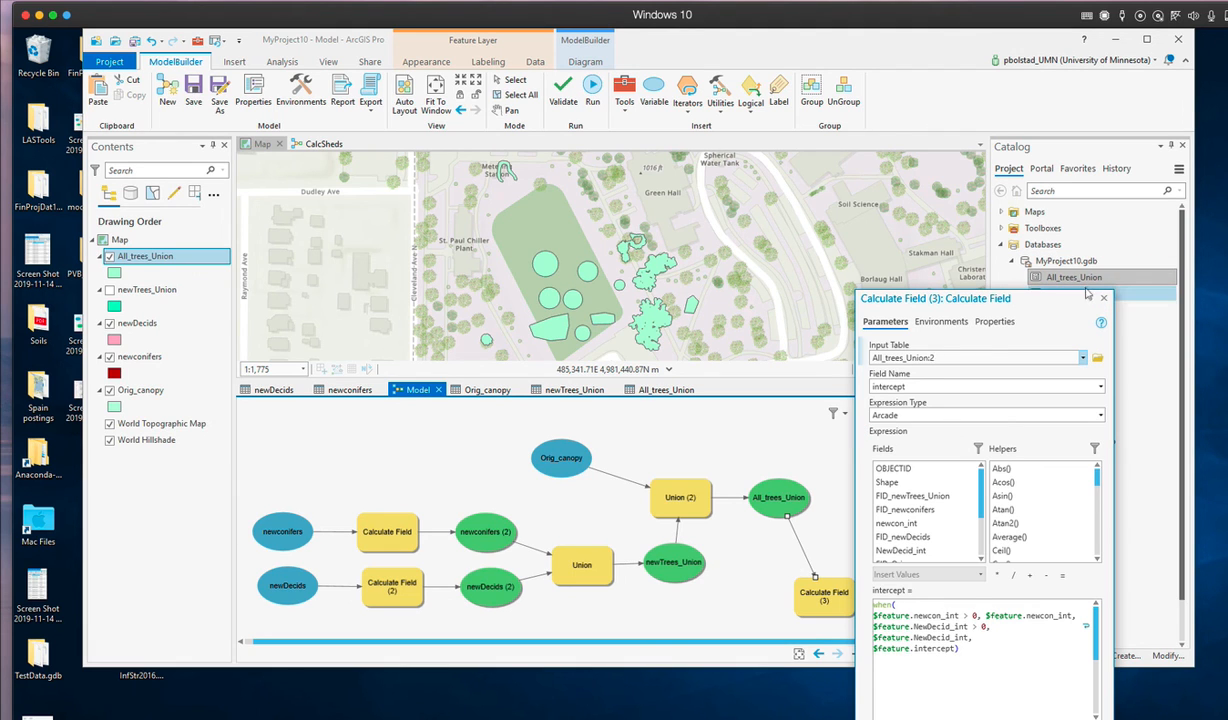